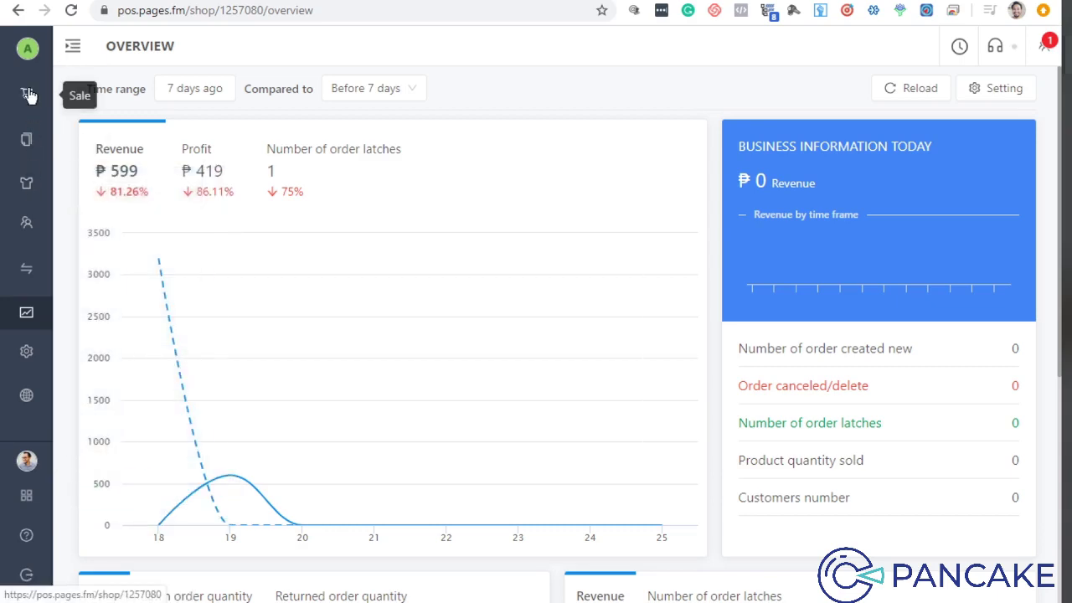
Expand the navigation sidebar to show its labels and set the interface language to English
mouse_move(29, 183)
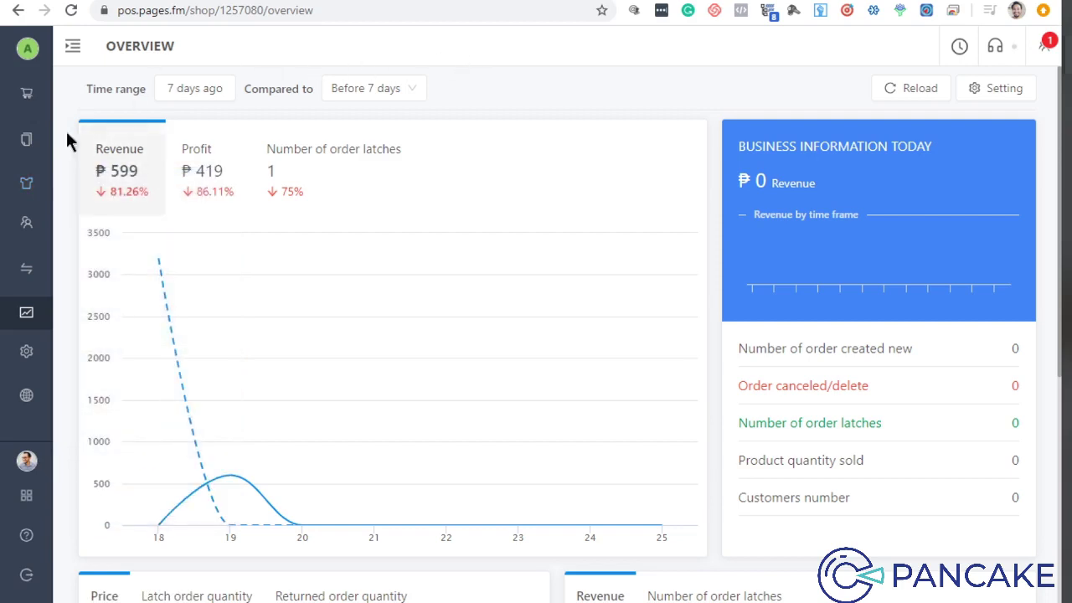
click(72, 56)
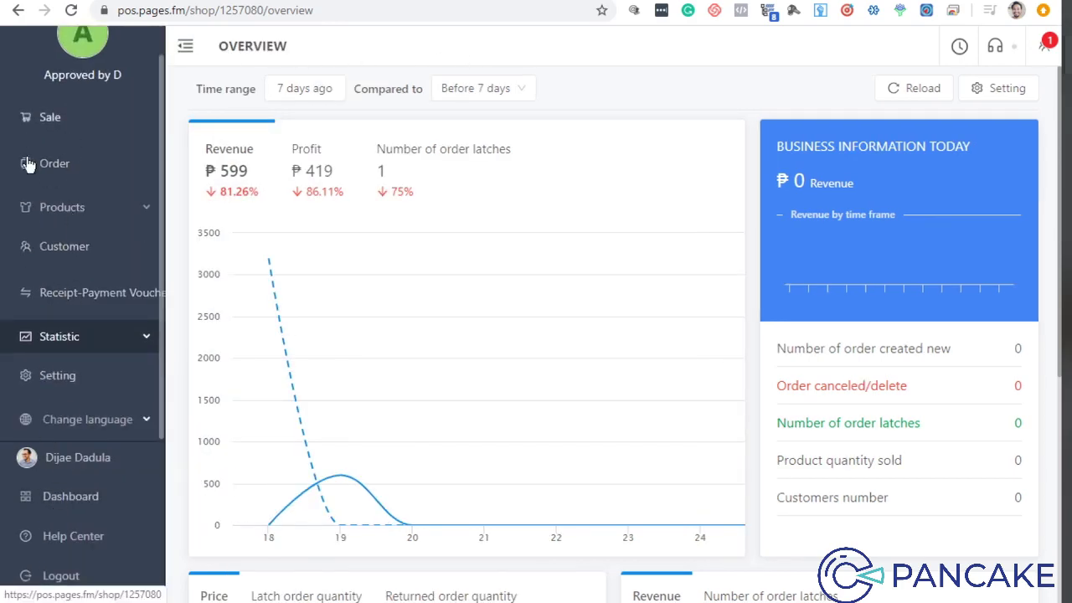
scroll(72, 93, up, 1)
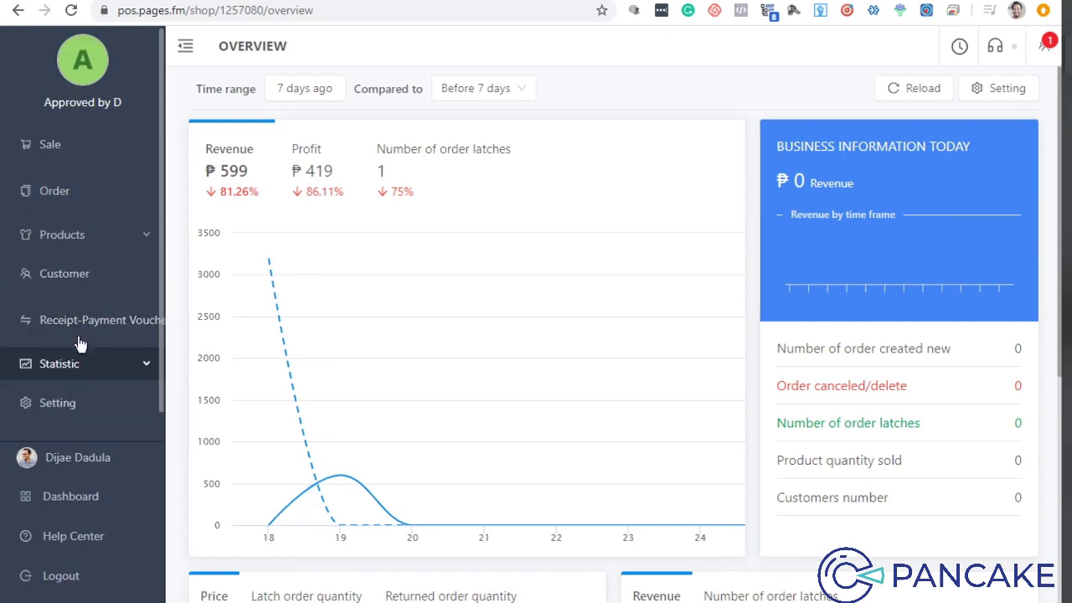
scroll(79, 342, down, 1)
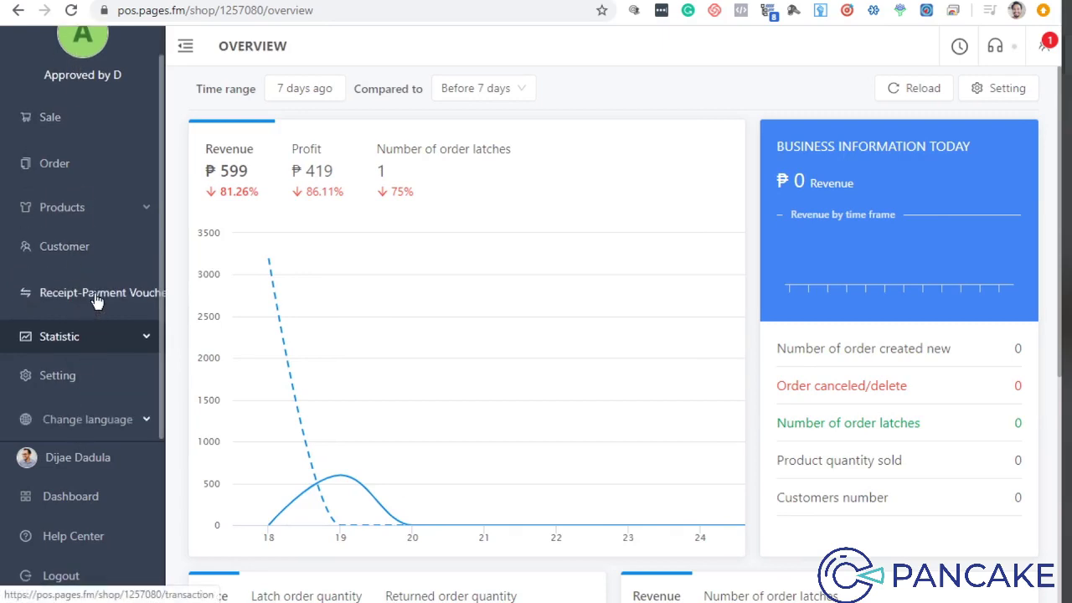
click(90, 426)
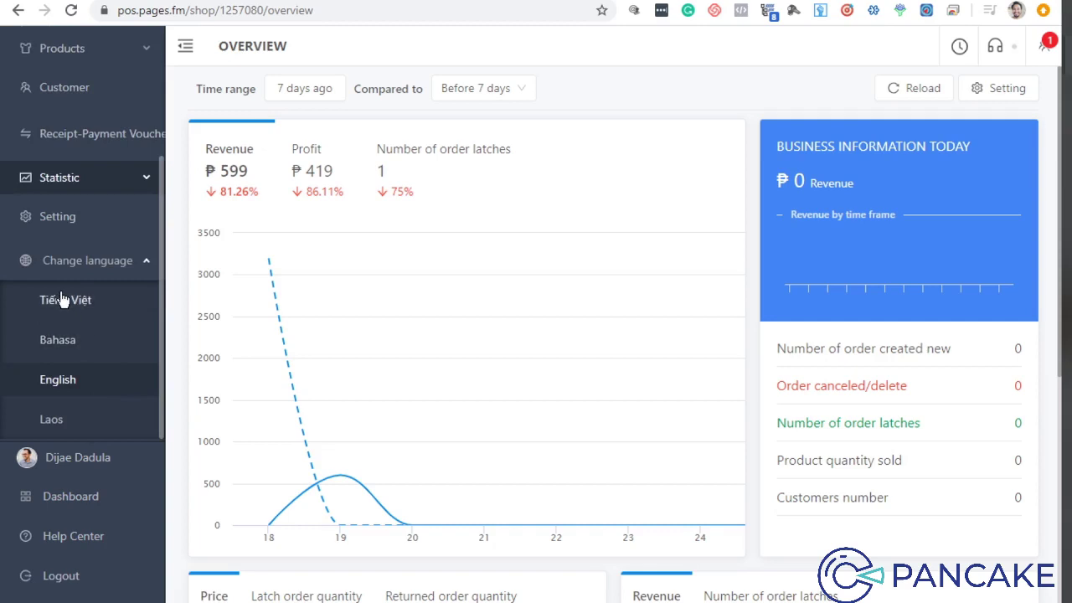
click(60, 384)
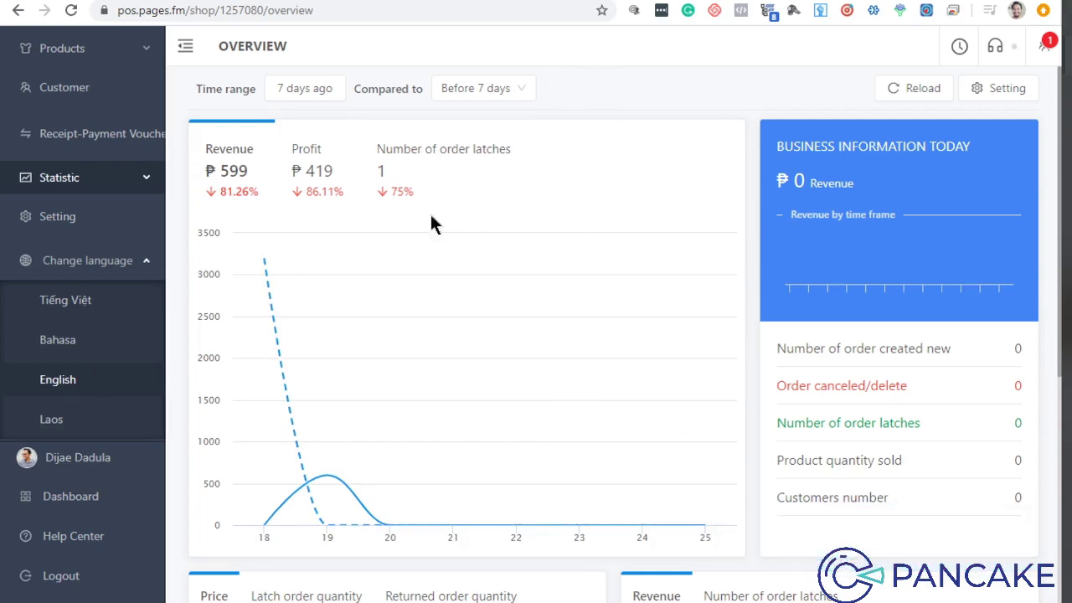
Collapse the list of interface languages in the navigation sidebar
scroll(98, 162, up, 2)
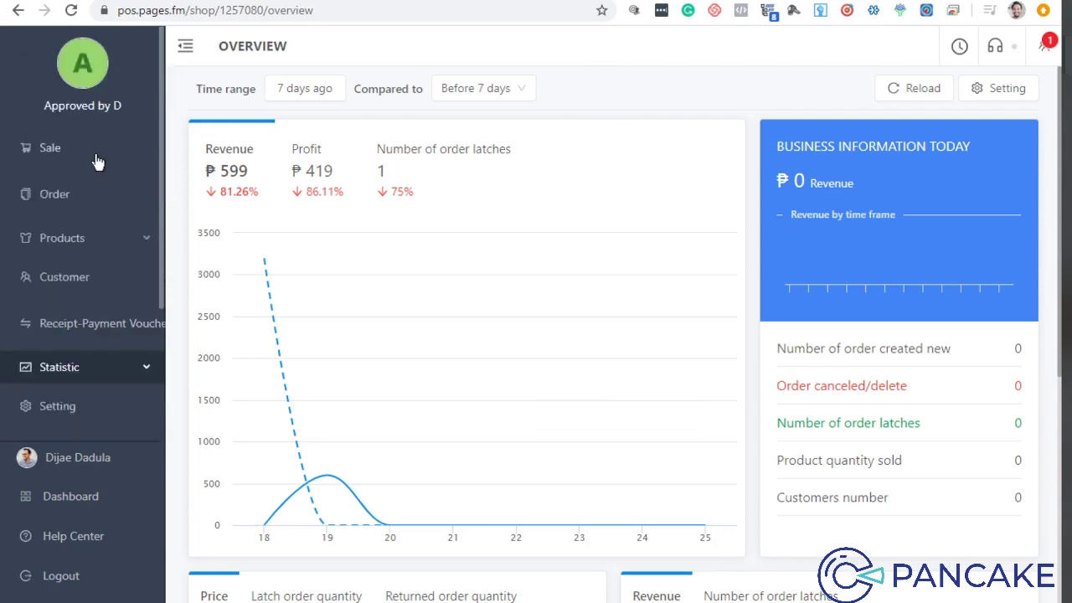
scroll(121, 259, down, 2)
click(130, 314)
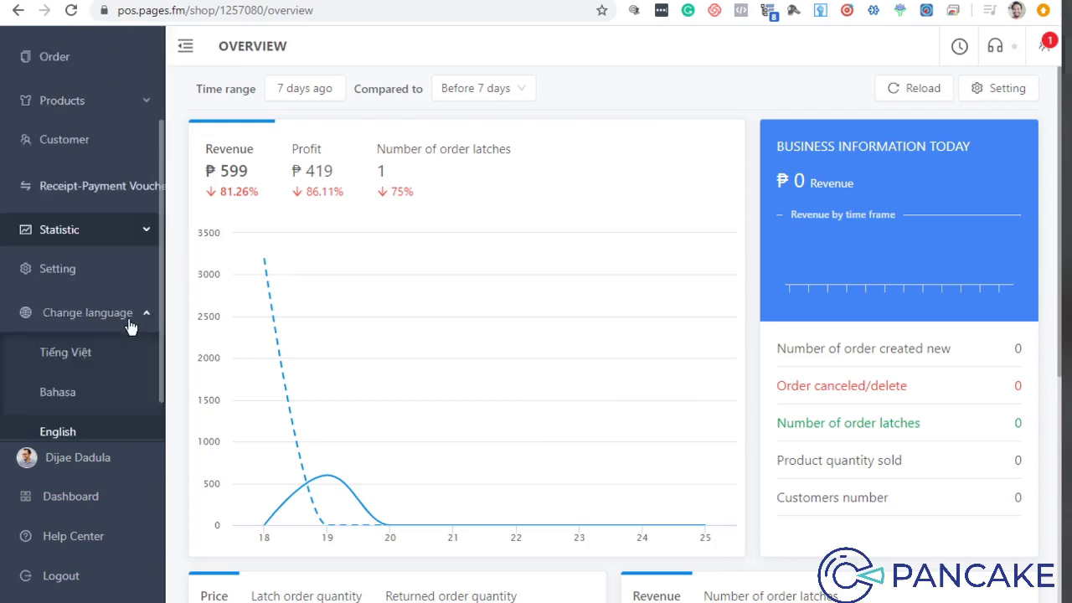
click(132, 234)
click(148, 232)
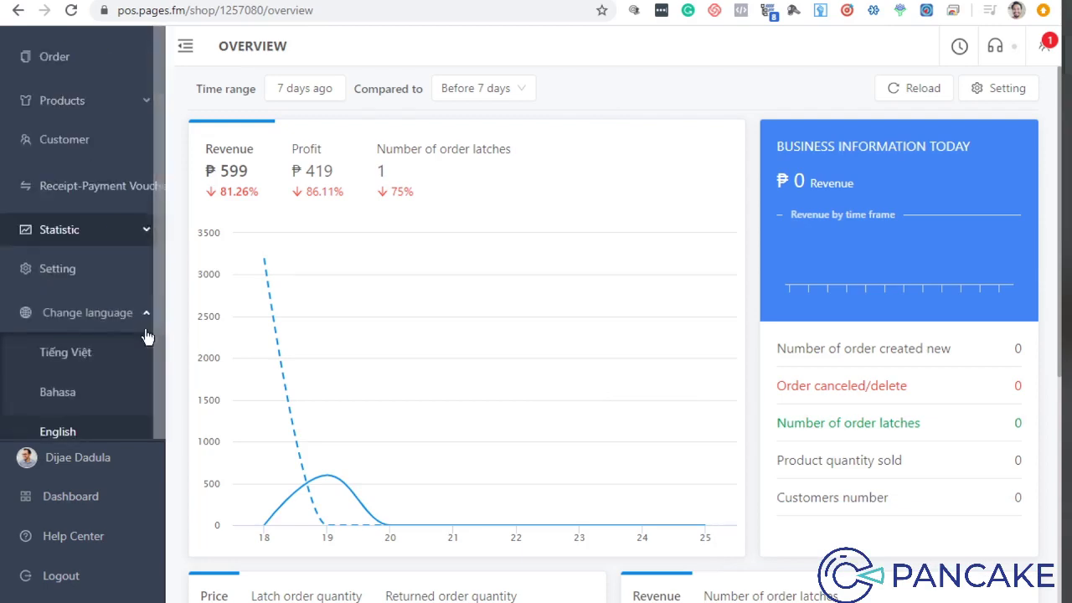
click(143, 313)
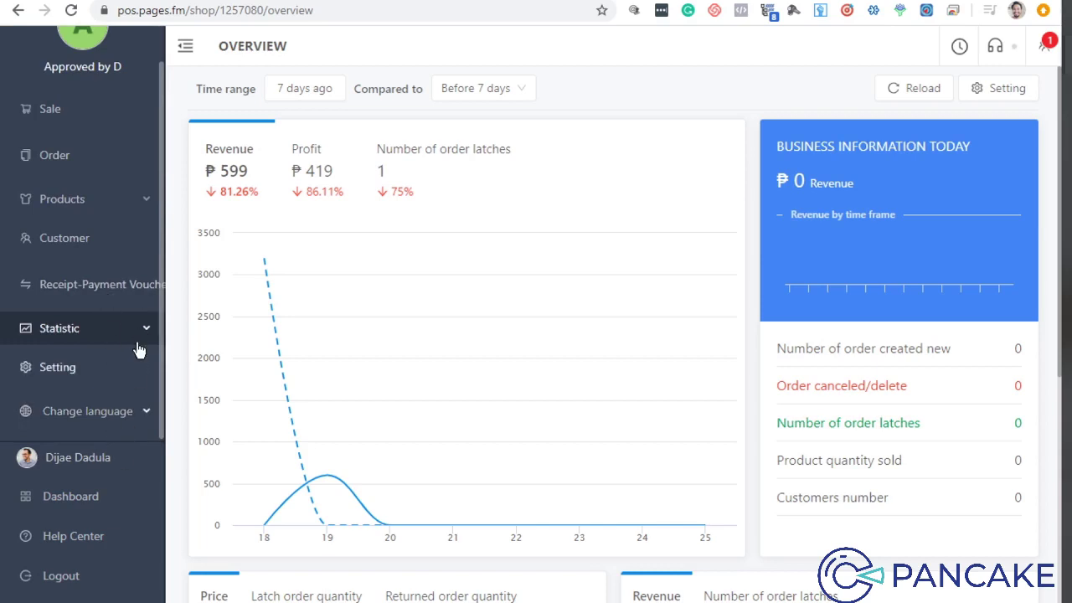
Expand the Statistic section to view its report pages, and collapse it again
click(143, 332)
scroll(115, 232, down, 3)
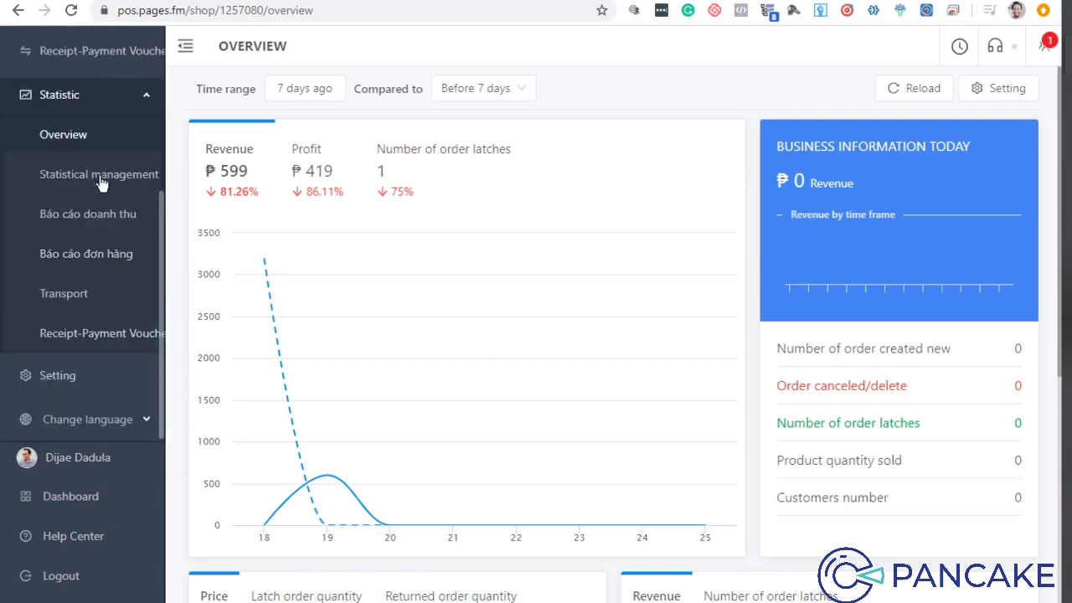
scroll(101, 182, up, 3)
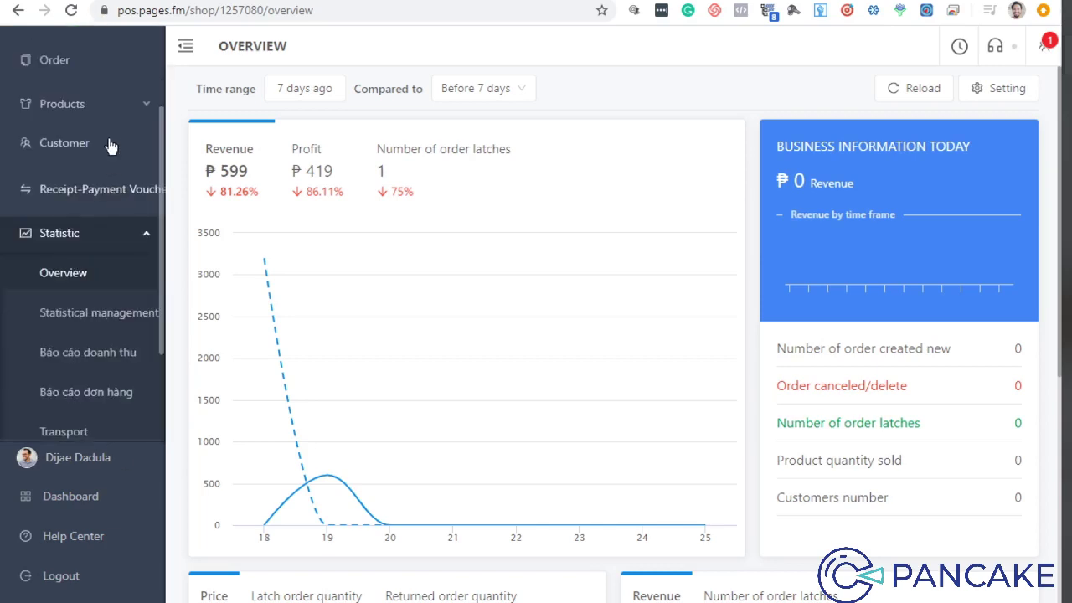
click(144, 240)
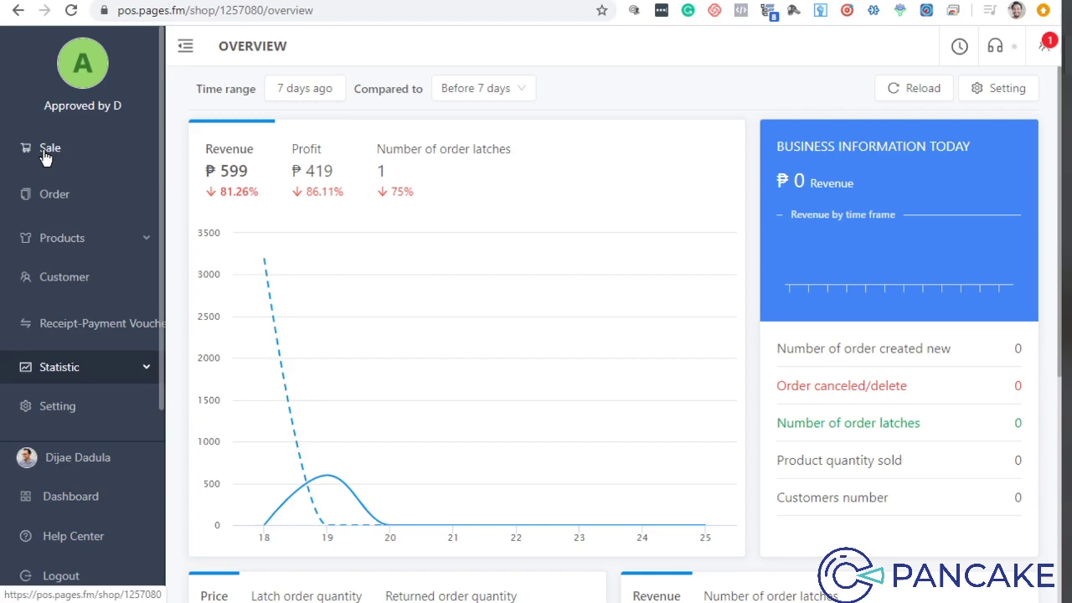
Open the Sale page and look through the products, billing, customer and shipping sections of the new order form
click(44, 156)
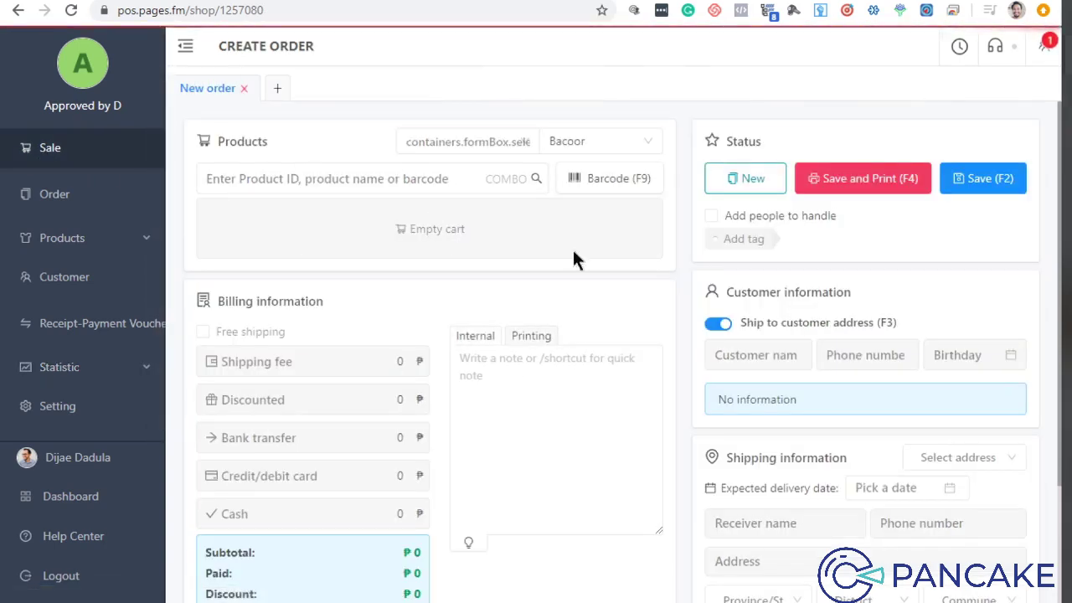
scroll(837, 268, down, 2)
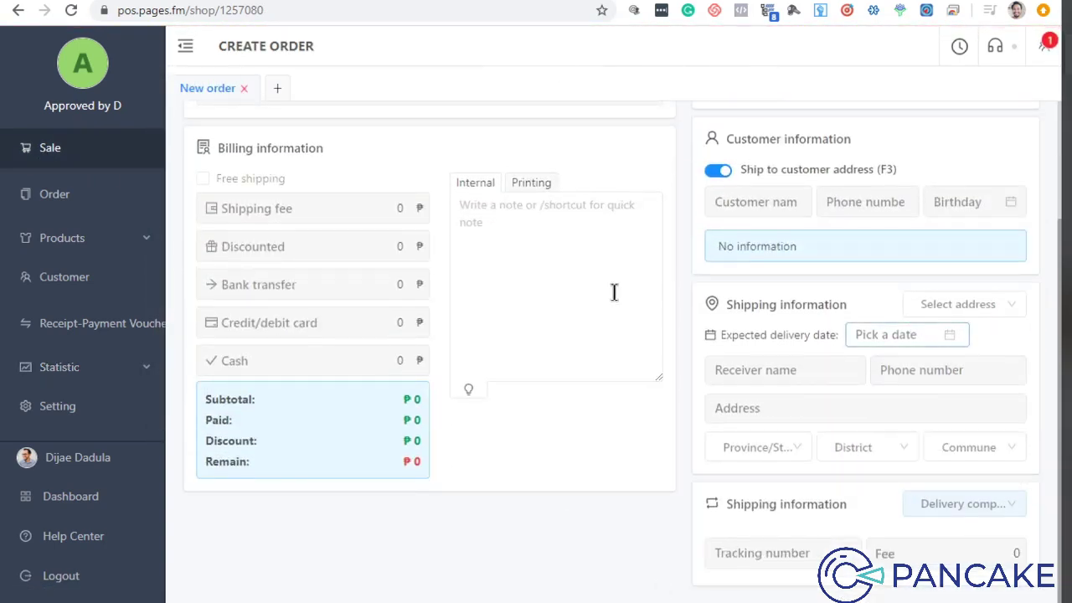
scroll(604, 319, up, 2)
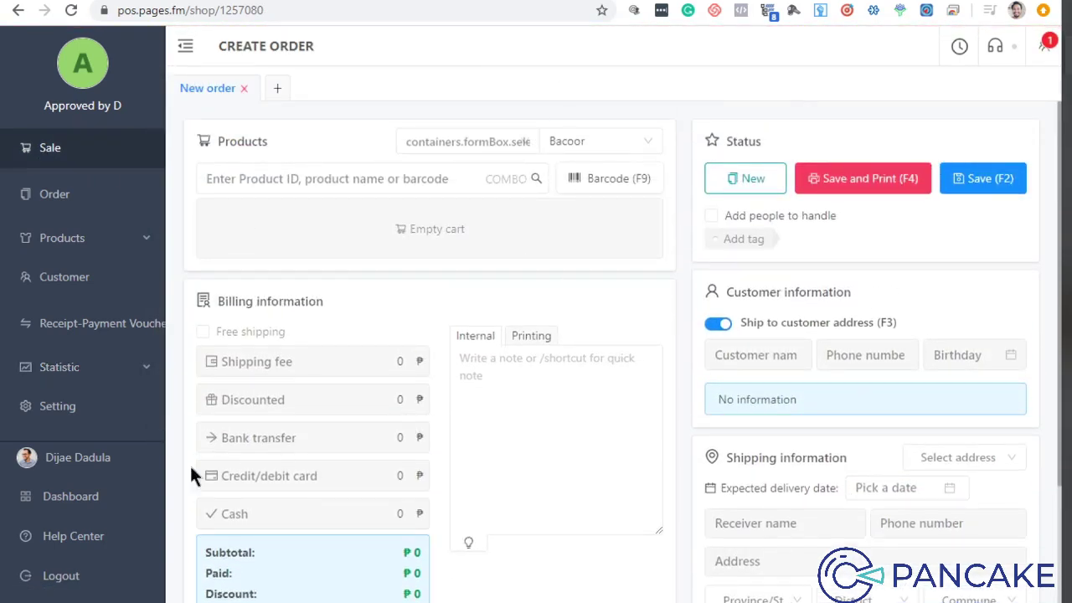
Open the Order page and look through the list of all orders
click(82, 198)
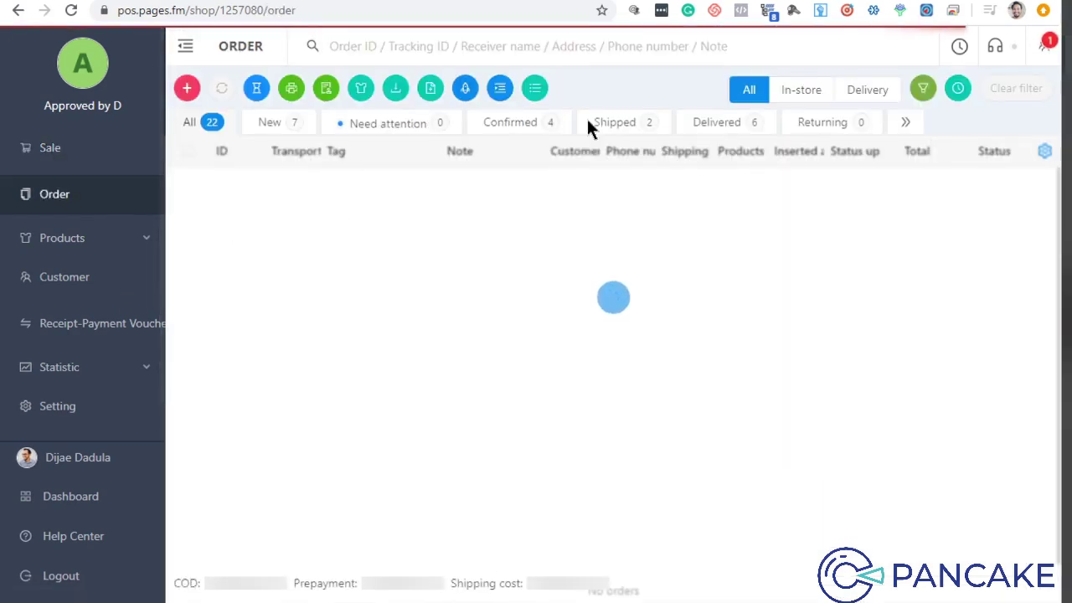
scroll(691, 428, down, 2)
scroll(691, 427, up, 2)
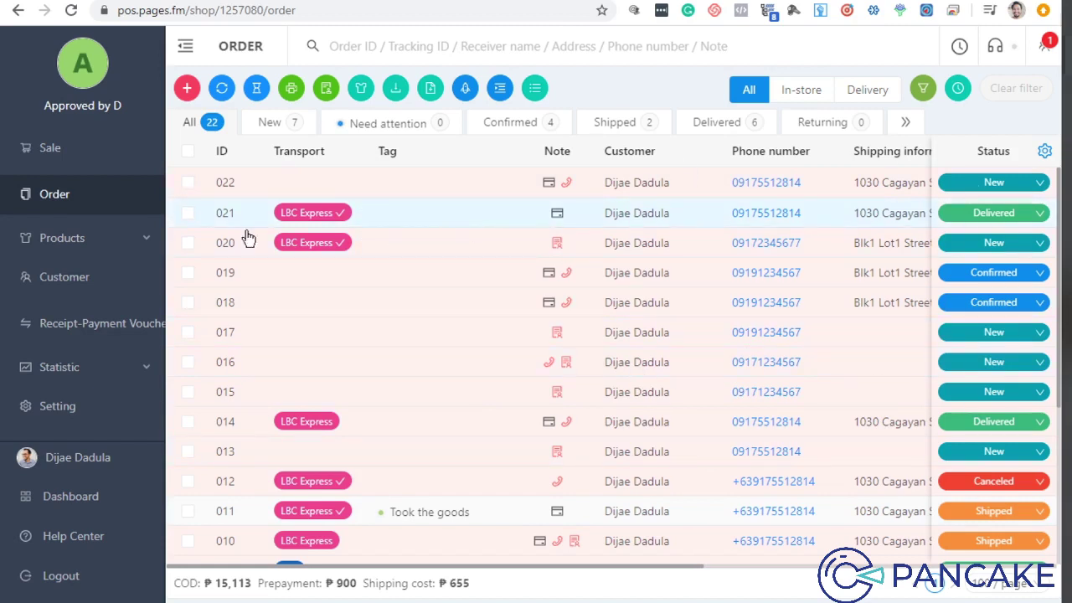
Open Product management, view the product list and its Inventory view, and return to the Products view
click(94, 243)
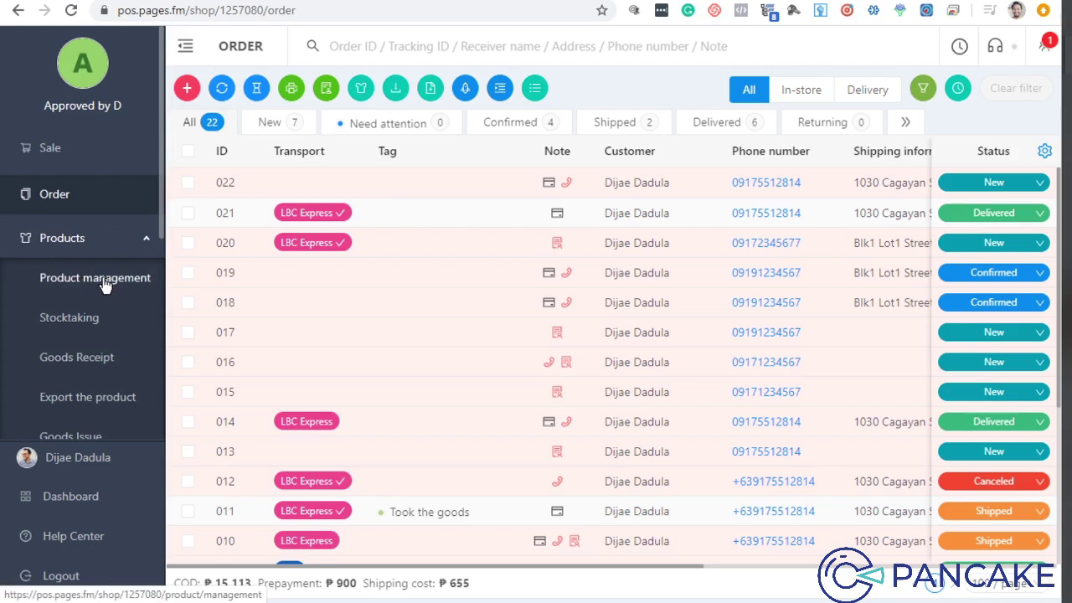
click(69, 285)
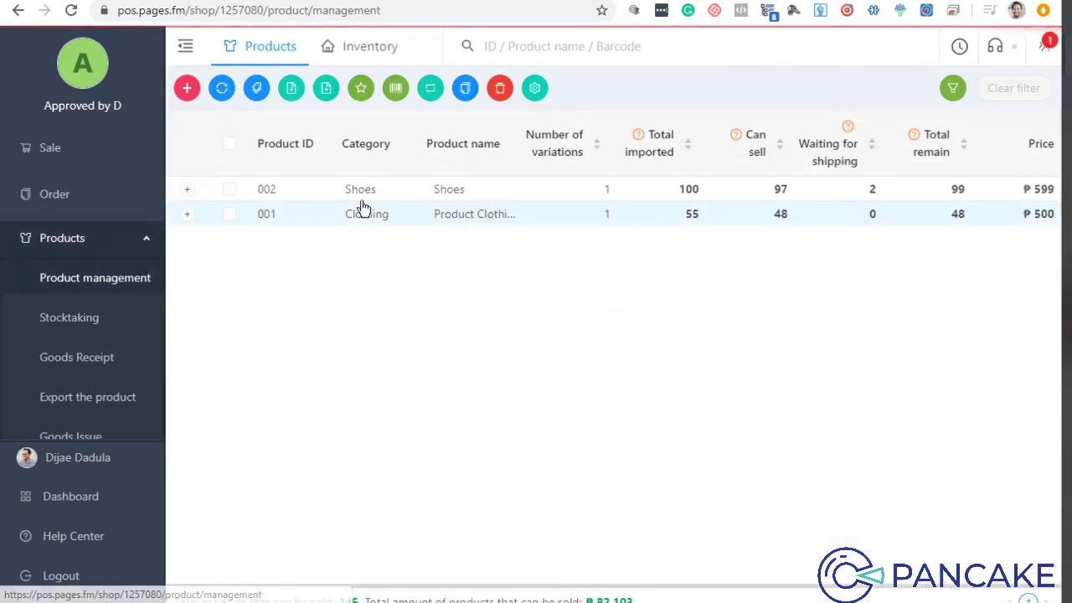
scroll(120, 418, down, 1)
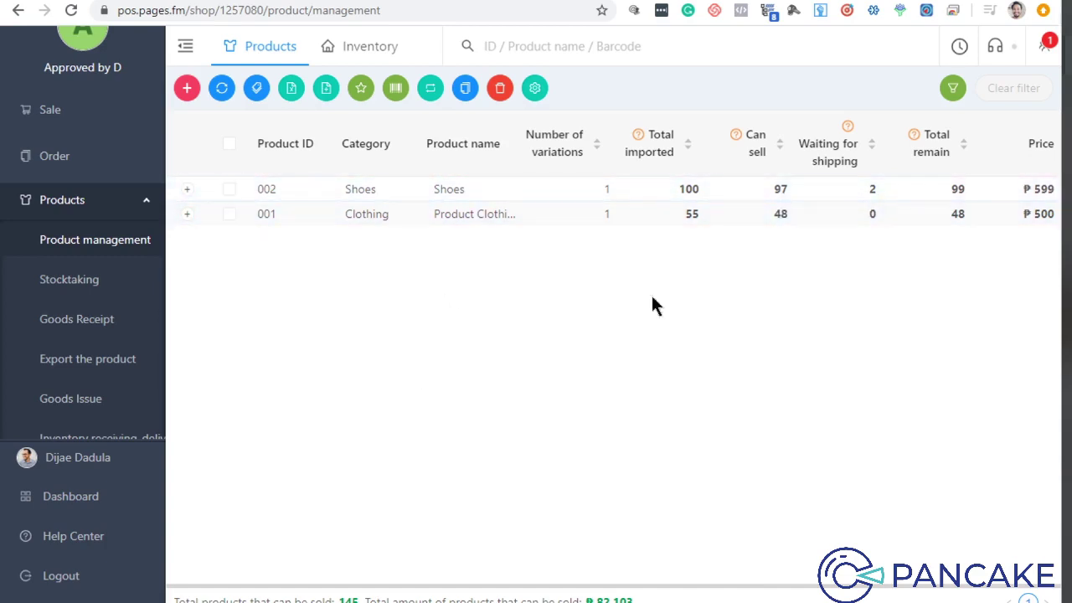
click(373, 47)
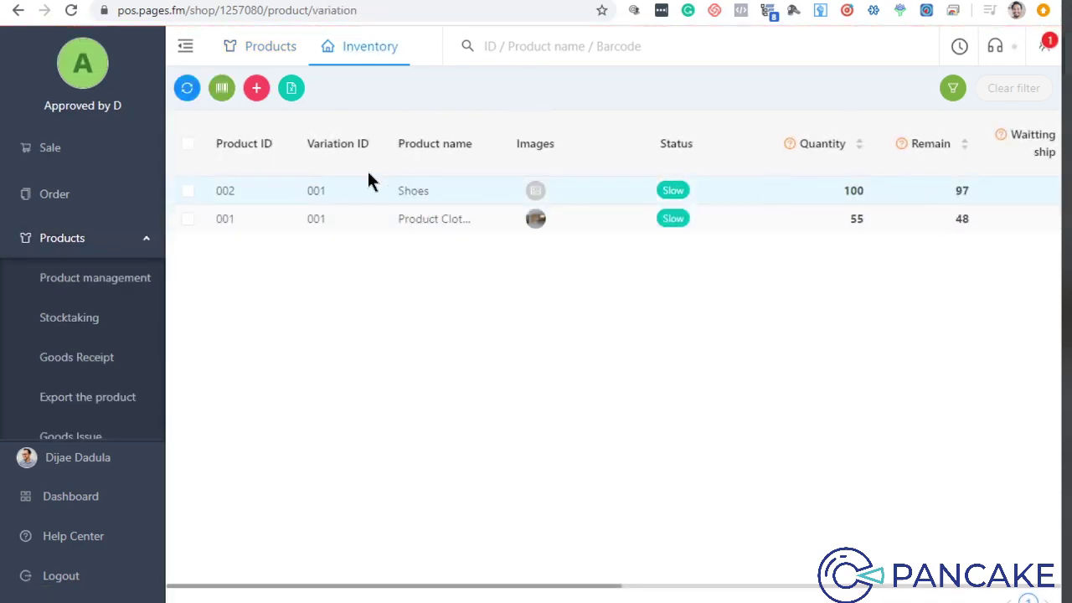
click(263, 48)
Look through the remaining Products pages and open the Promotion page
scroll(89, 407, down, 2)
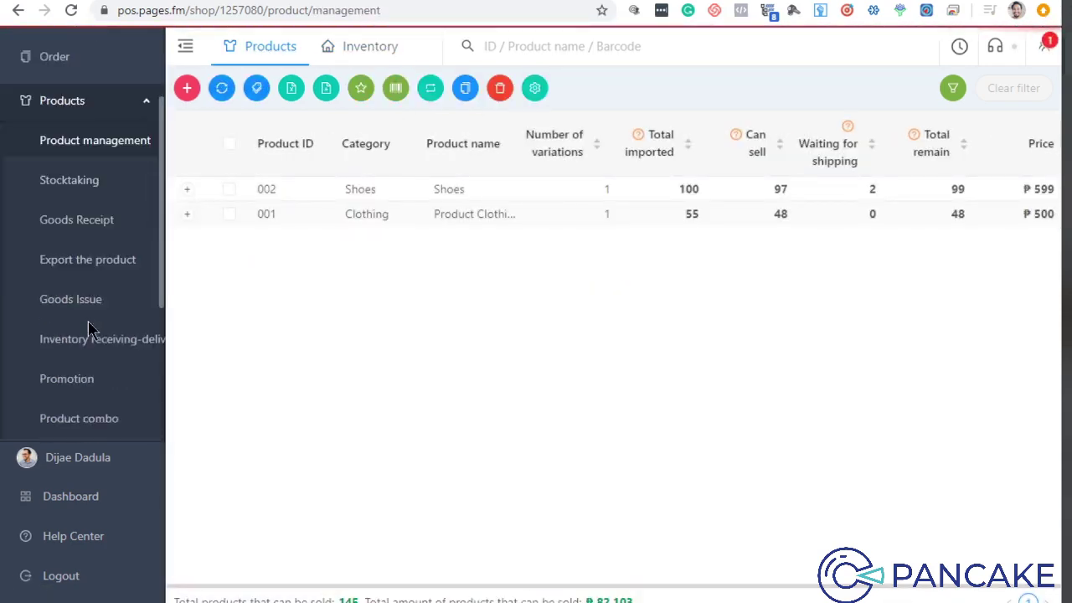
scroll(84, 352, down, 2)
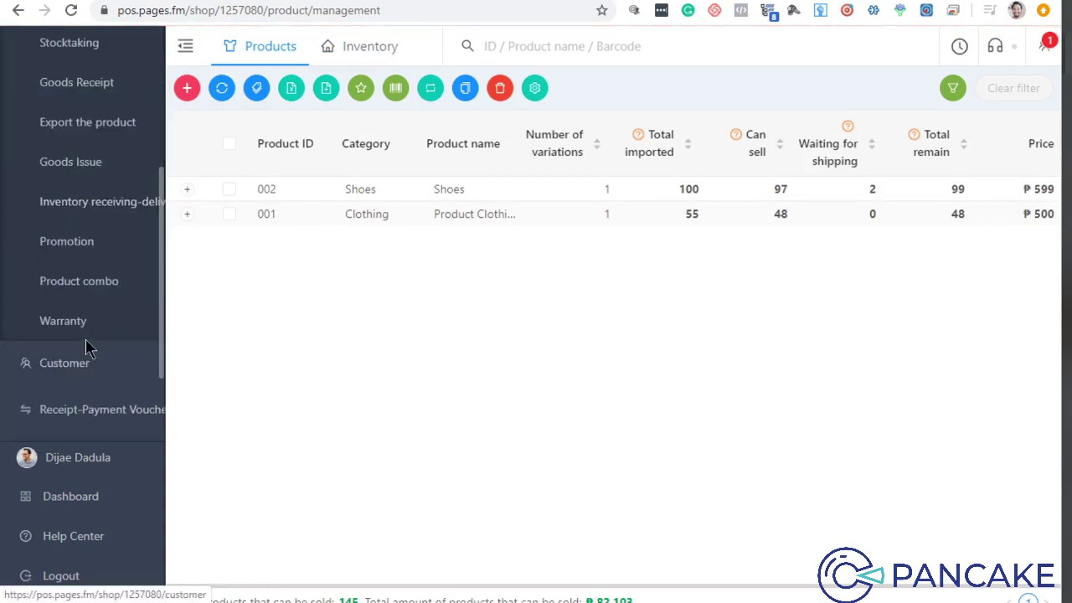
click(67, 243)
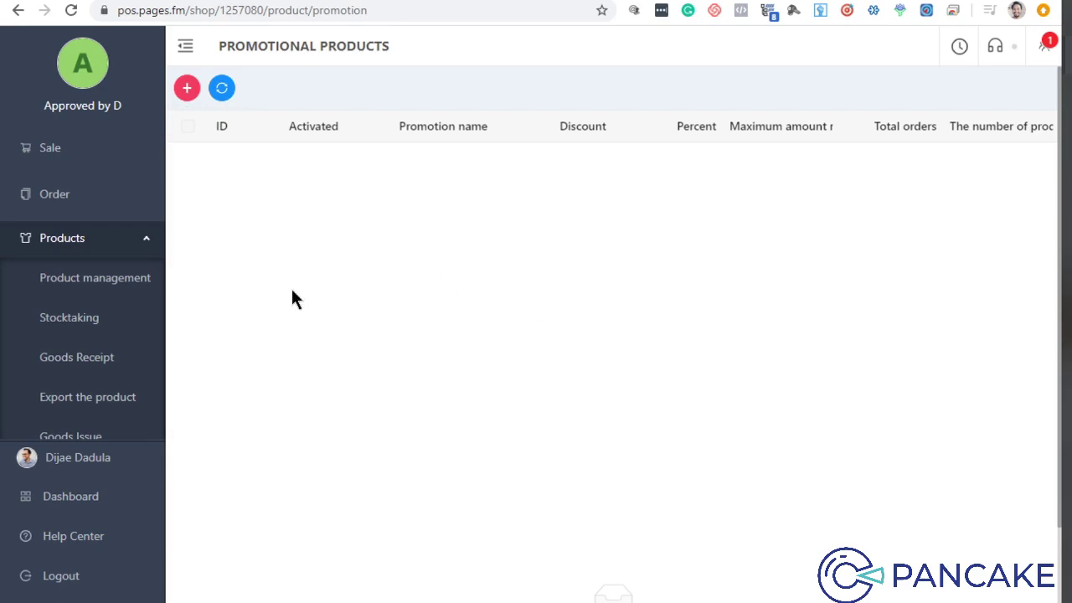
Collapse the Products section and open the detail record of the customer in the Customer list
click(89, 239)
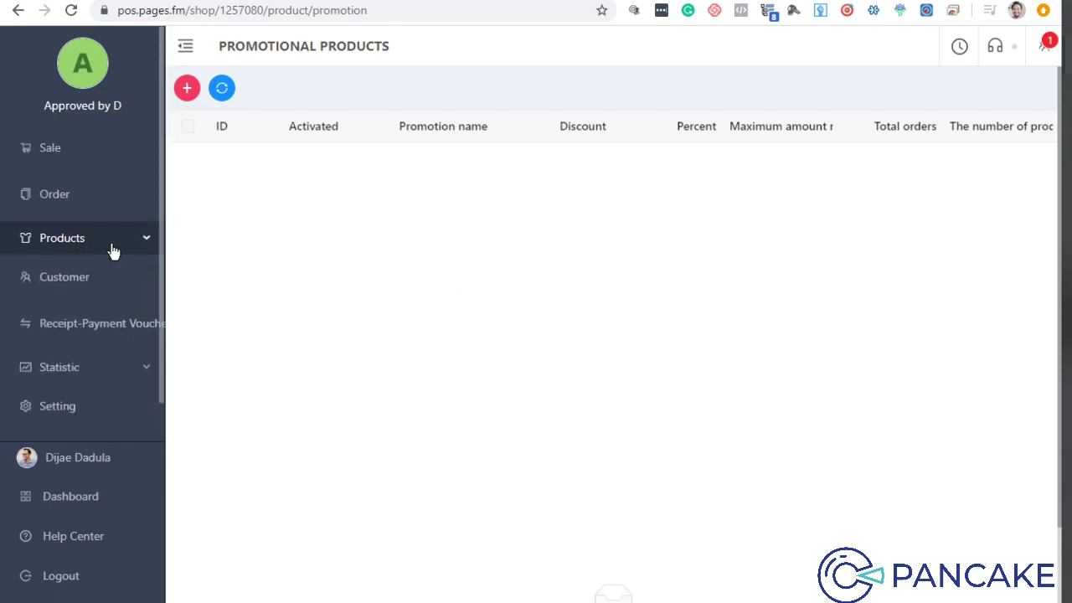
click(64, 282)
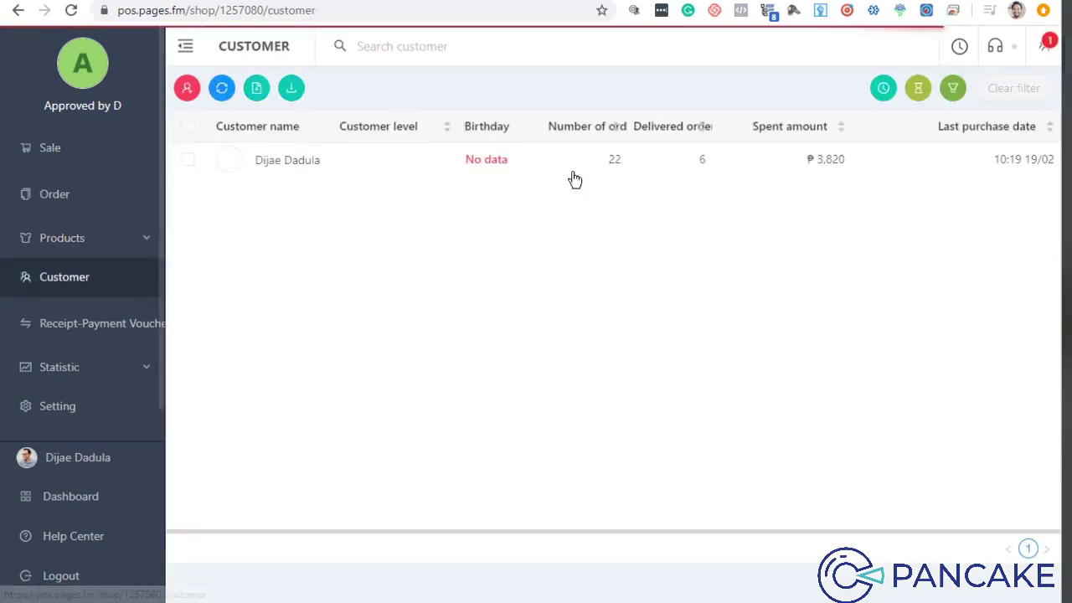
click(271, 165)
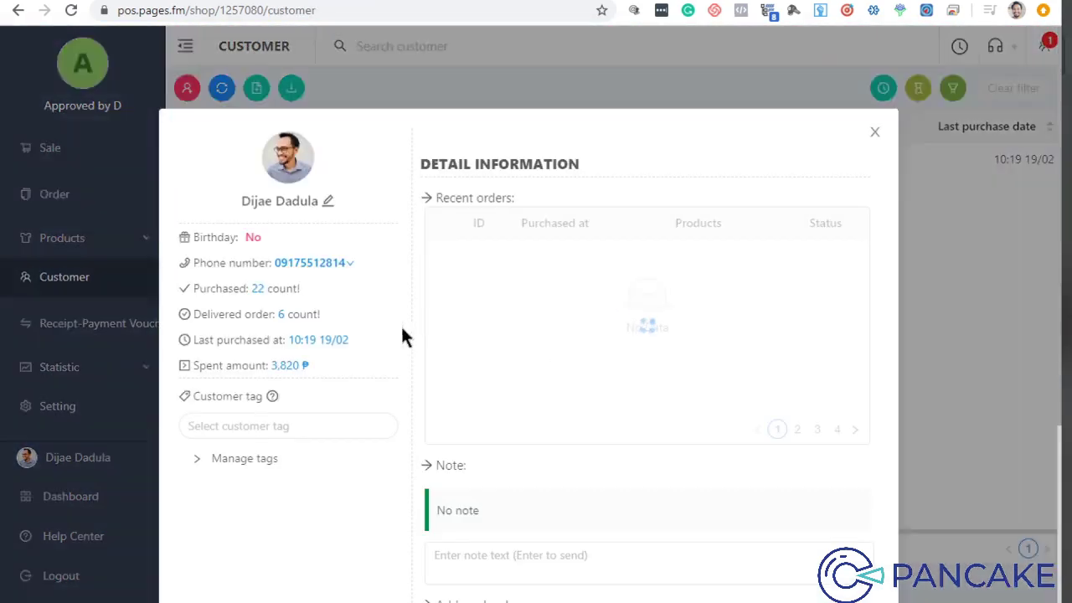
Open the customer's name for editing and check the spending figures and the product details of the most recent order
click(328, 201)
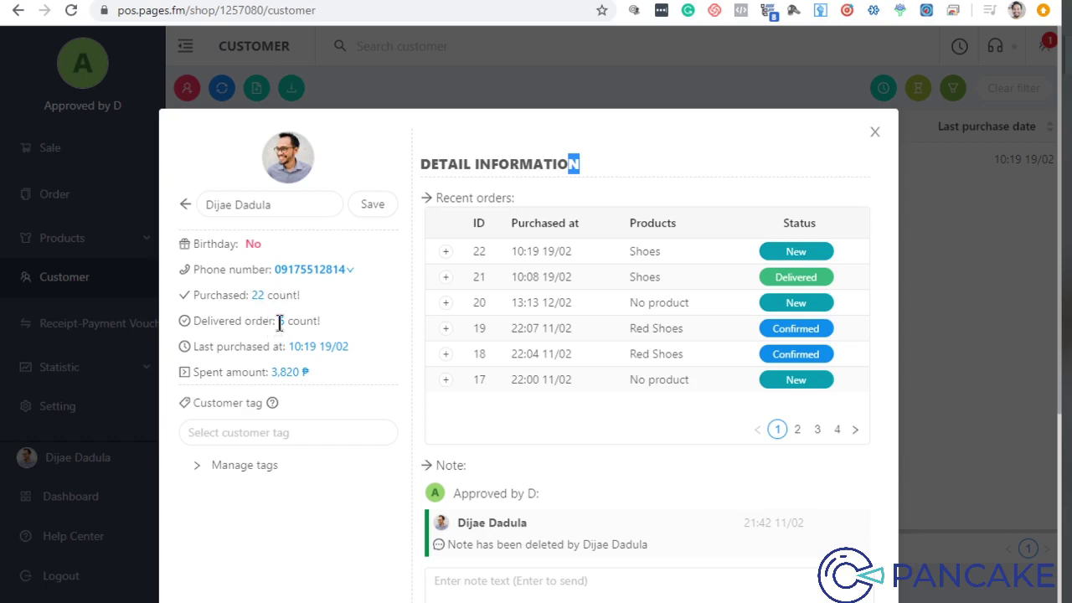
drag(280, 323, 288, 325)
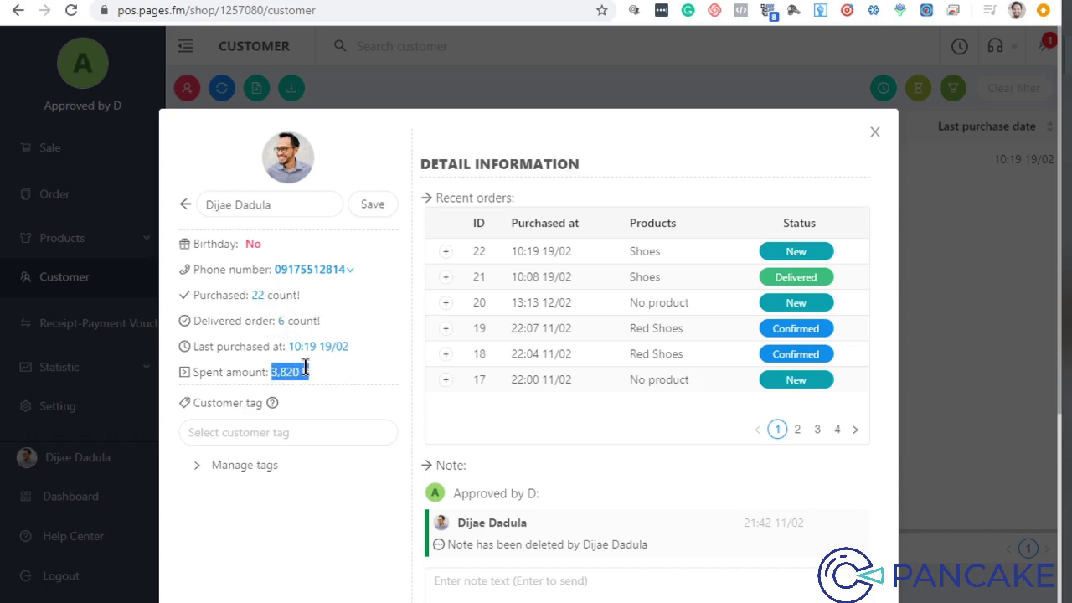
click(490, 427)
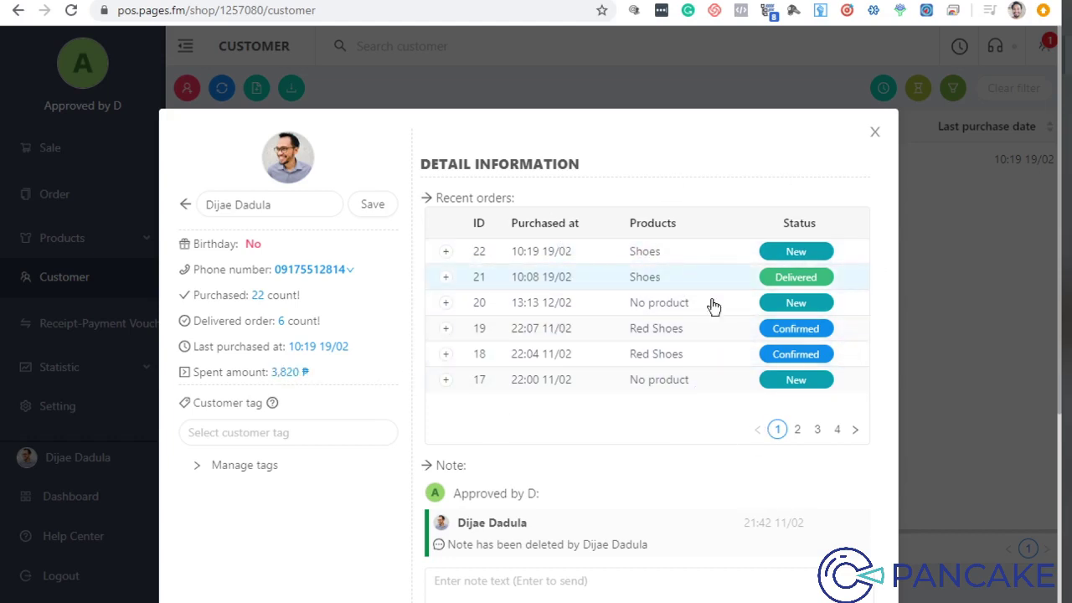
click(446, 251)
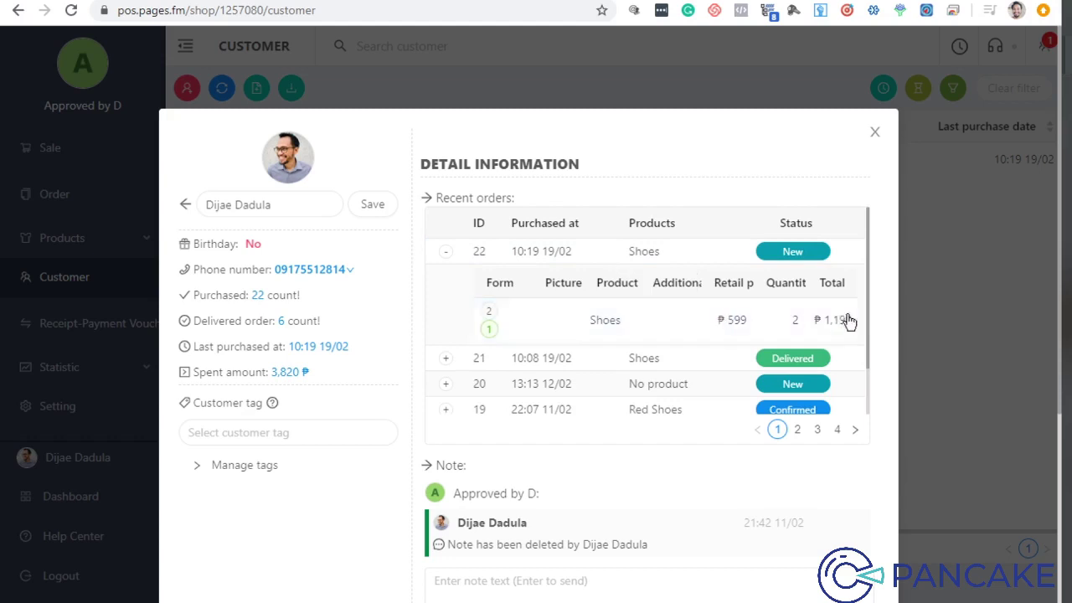
click(445, 251)
Review the notes and the address book in the customer's detail record
scroll(656, 393, down, 2)
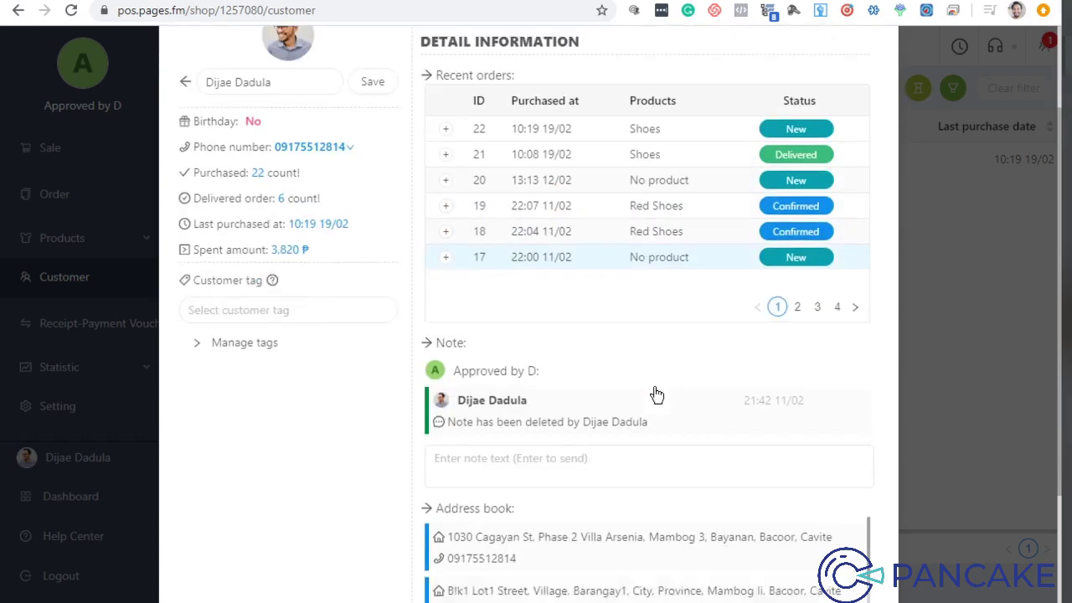
scroll(617, 467, down, 2)
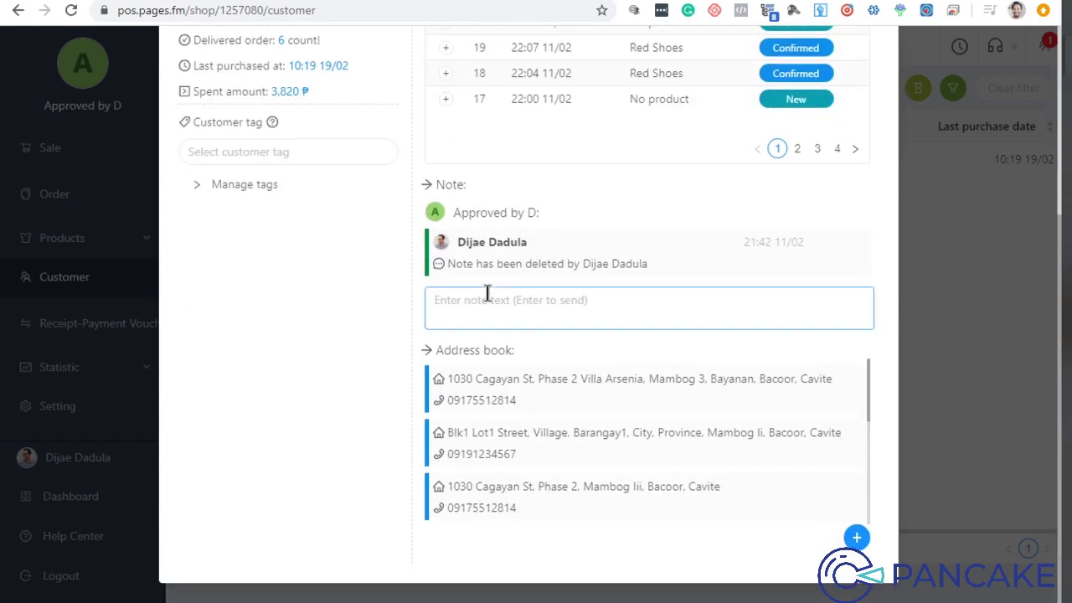
scroll(633, 356, down, 1)
scroll(639, 435, up, 1)
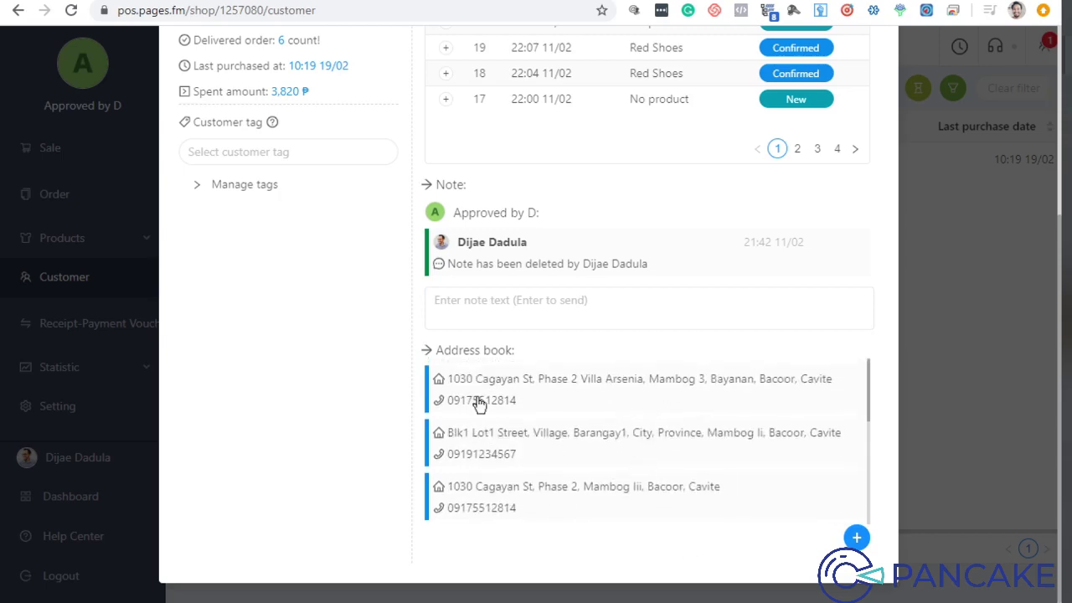
View the edit form of the first address book entry without changing it and close the customer's detail record
click(593, 399)
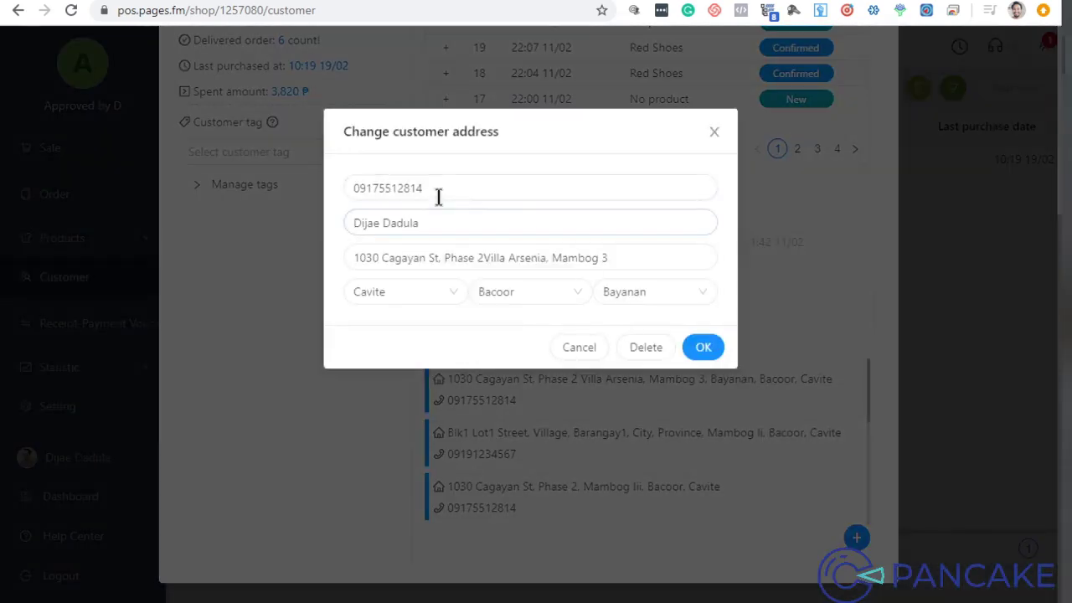
click(593, 352)
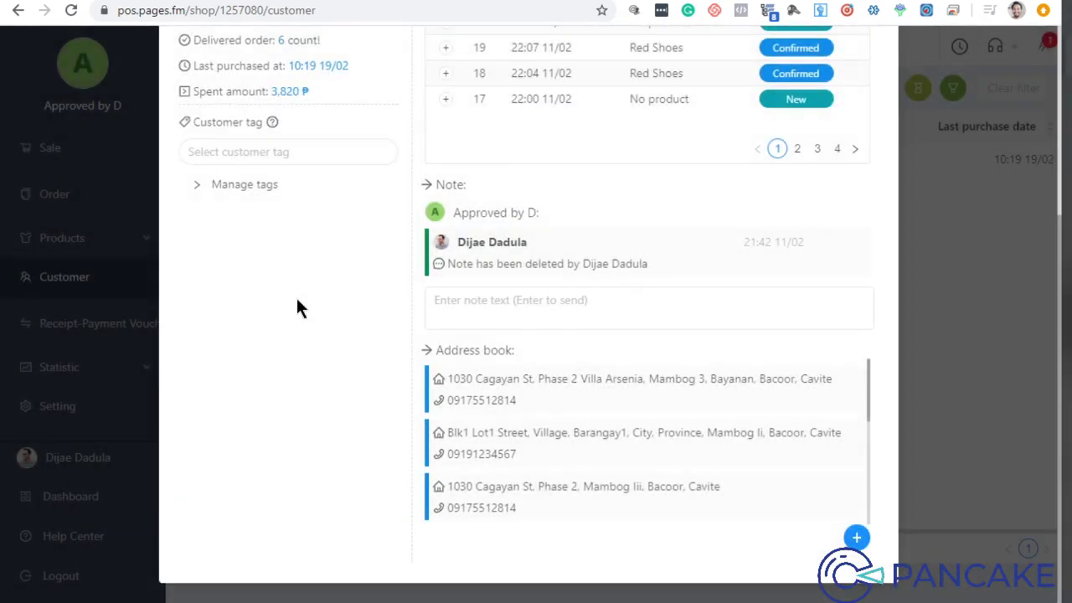
scroll(436, 278, up, 2)
scroll(788, 49, up, 2)
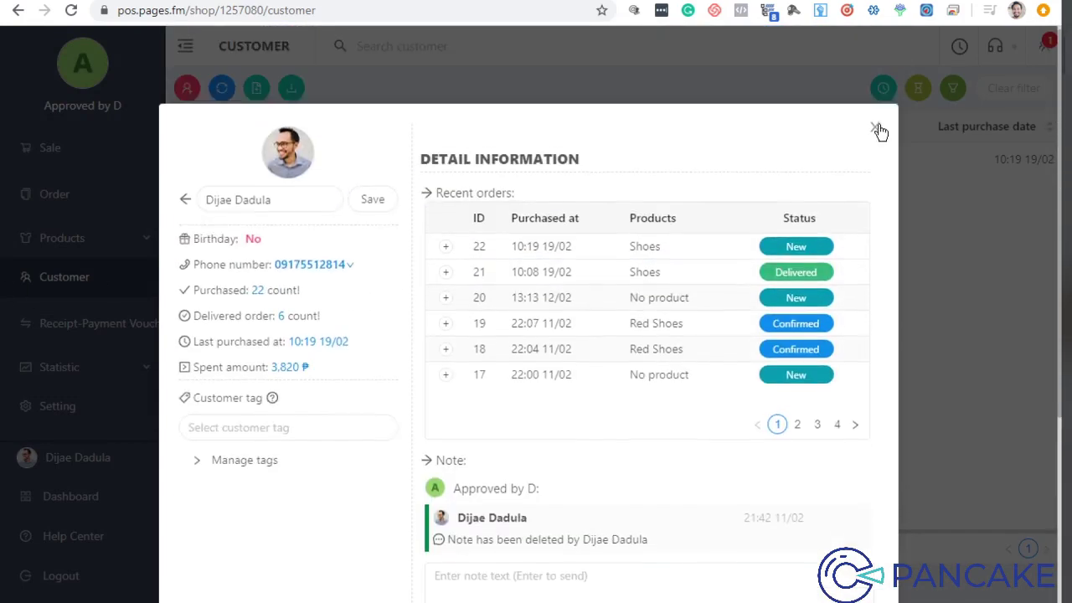
click(3, 191)
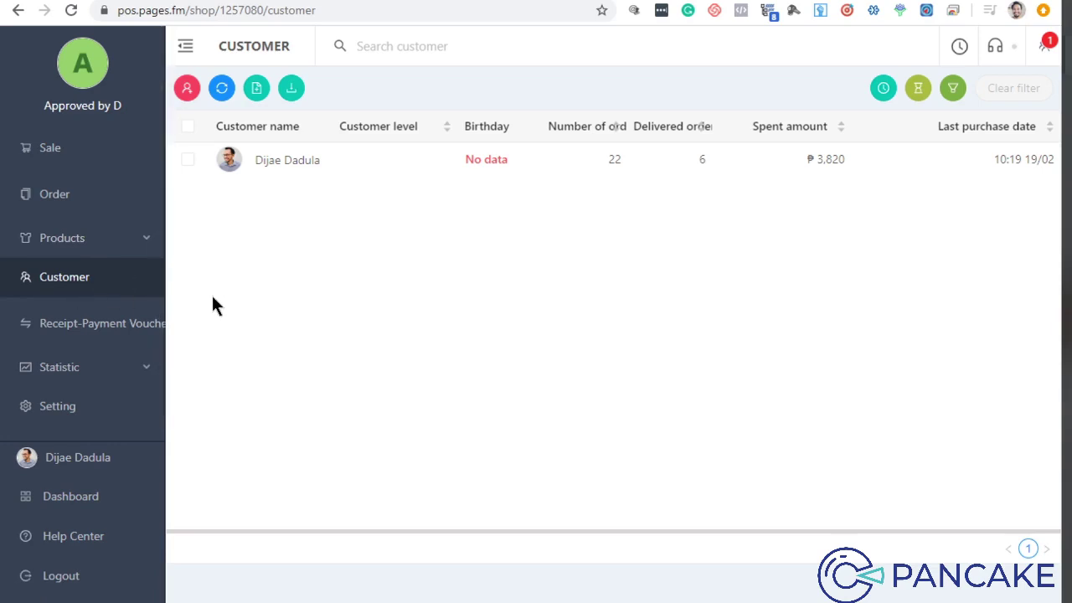
Open the shop's Setting section and look over its categories and the General sales configuration options
scroll(99, 368, down, 1)
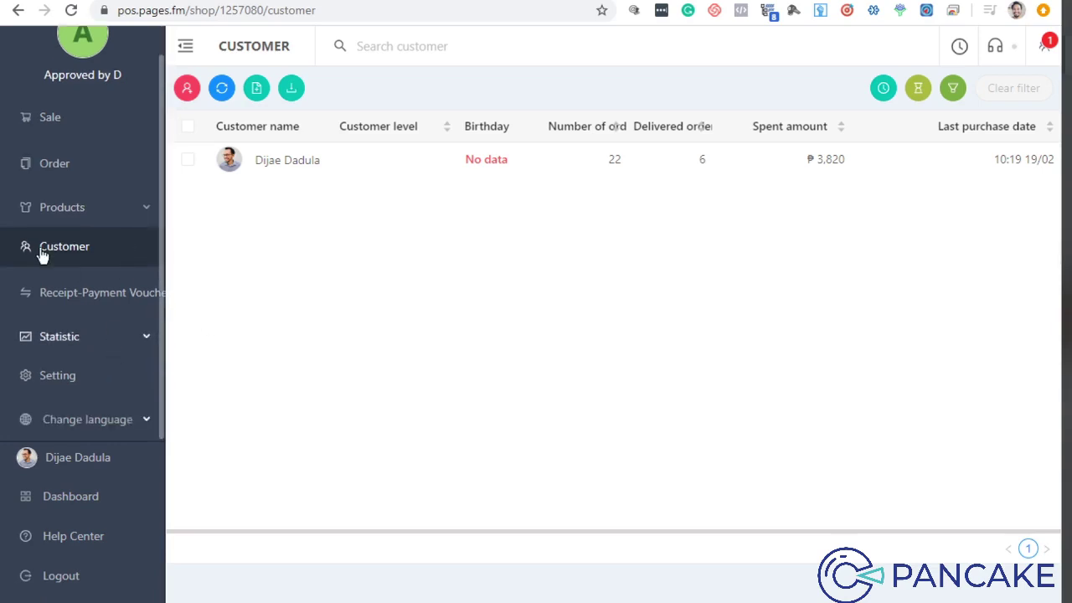
click(65, 385)
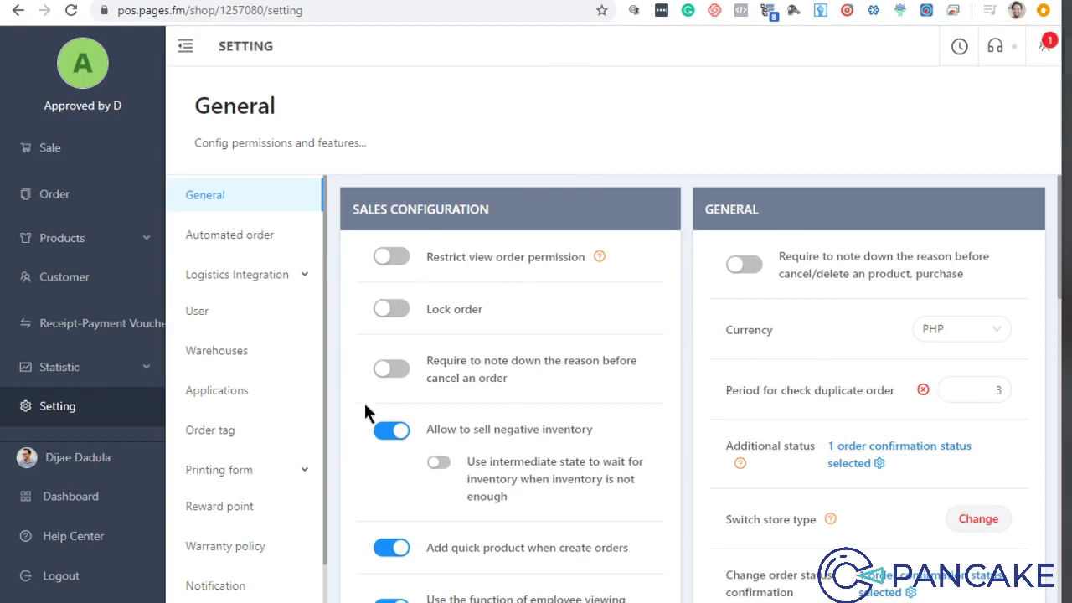
scroll(285, 402, down, 1)
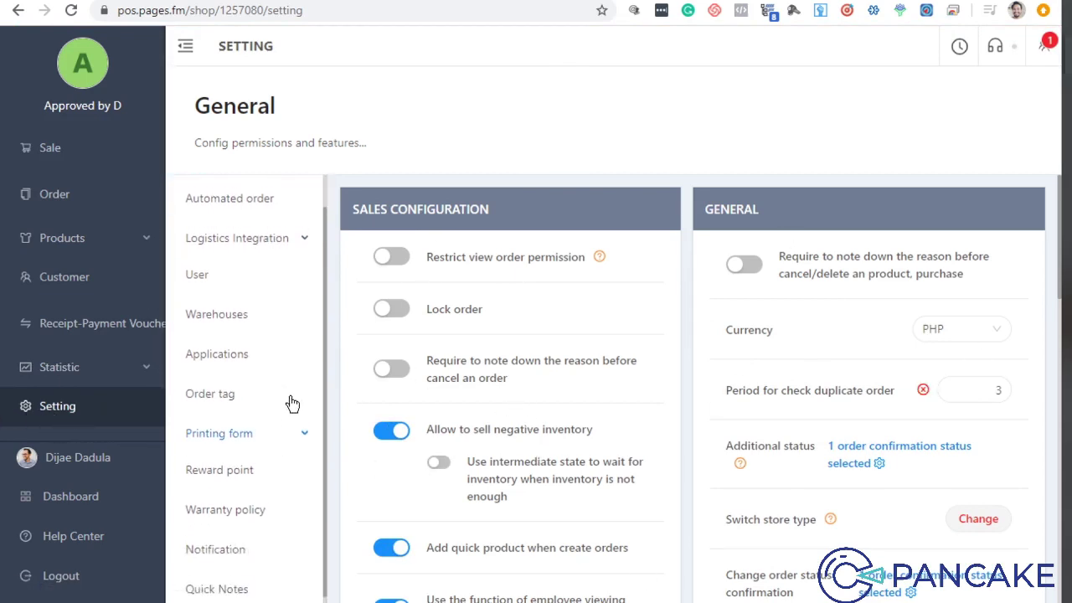
scroll(293, 403, up, 1)
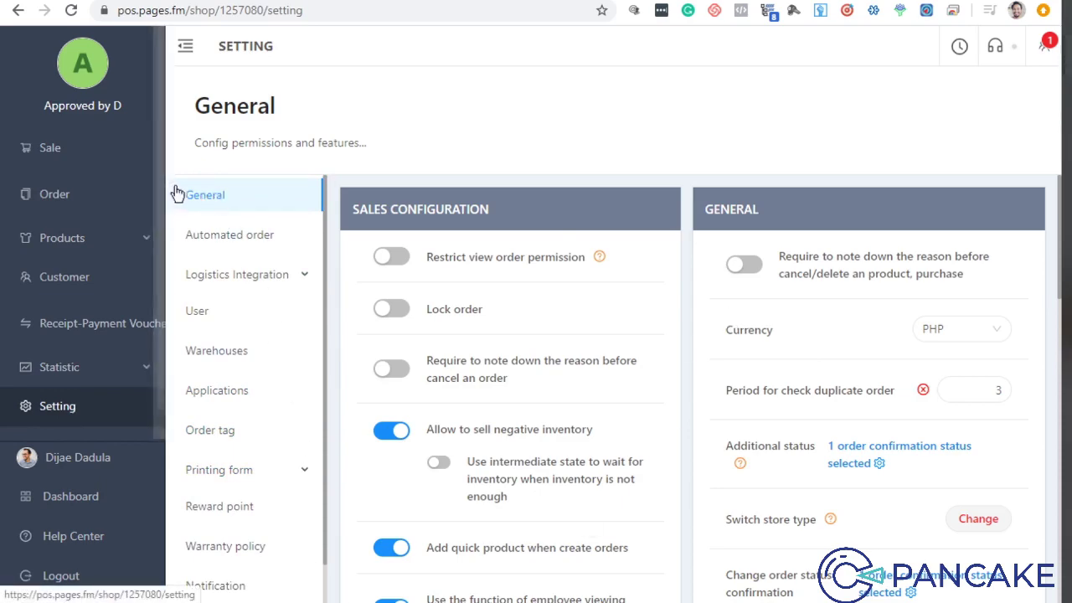
scroll(800, 378, down, 1)
scroll(888, 411, down, 4)
scroll(878, 384, up, 5)
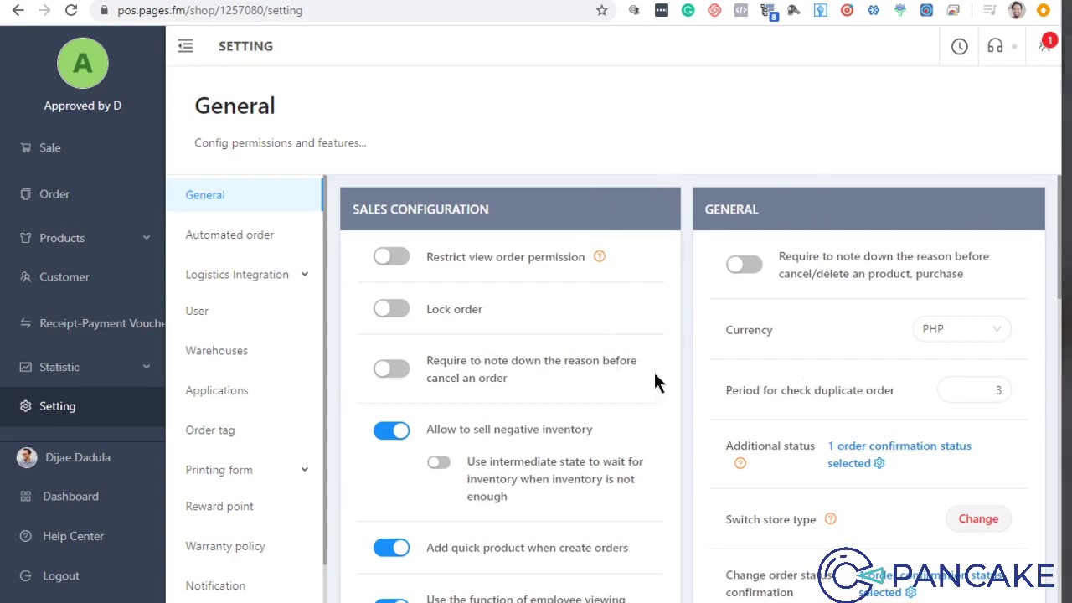
Check the Warehouses settings and open the Order print form page under Printing form
click(221, 355)
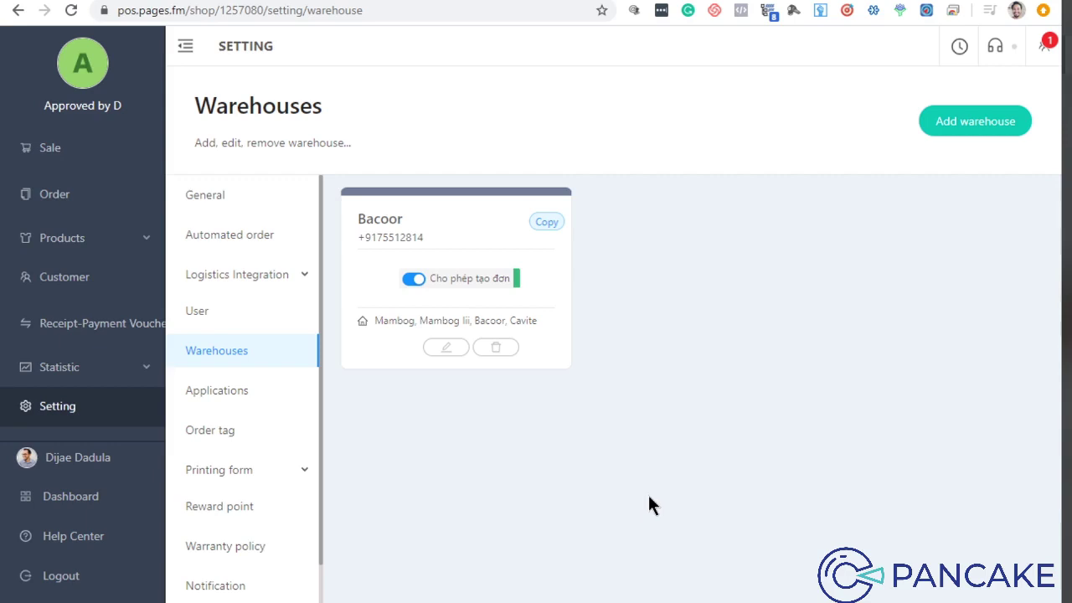
scroll(262, 426, down, 1)
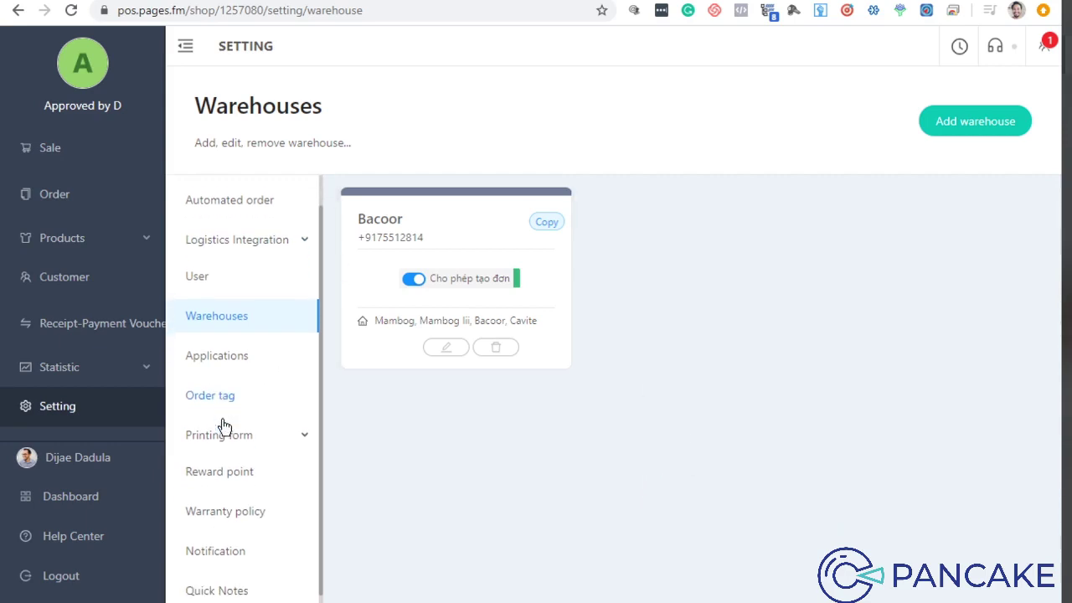
click(219, 435)
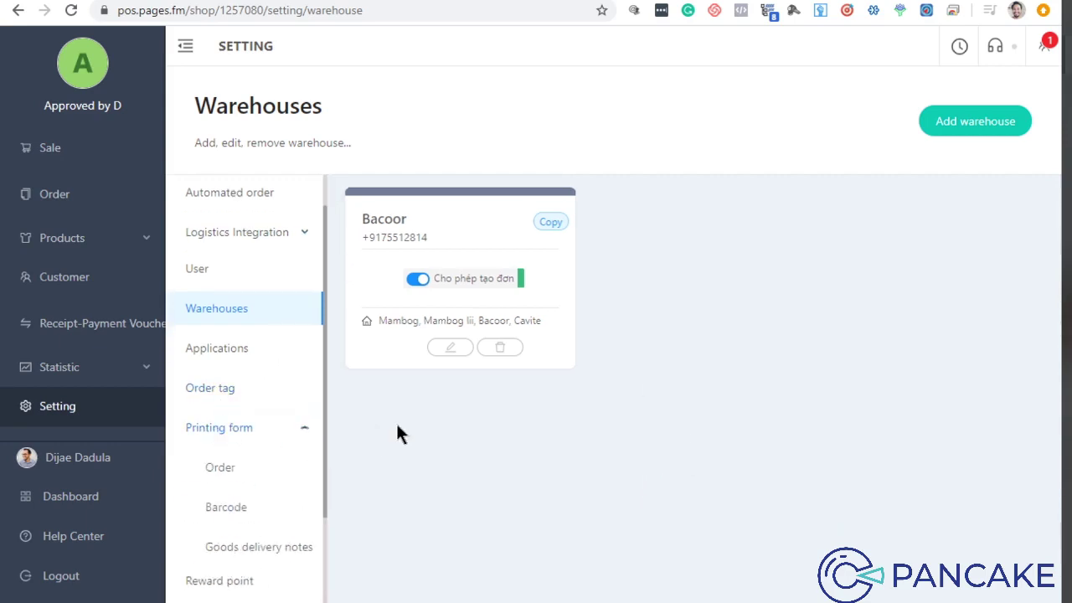
click(225, 467)
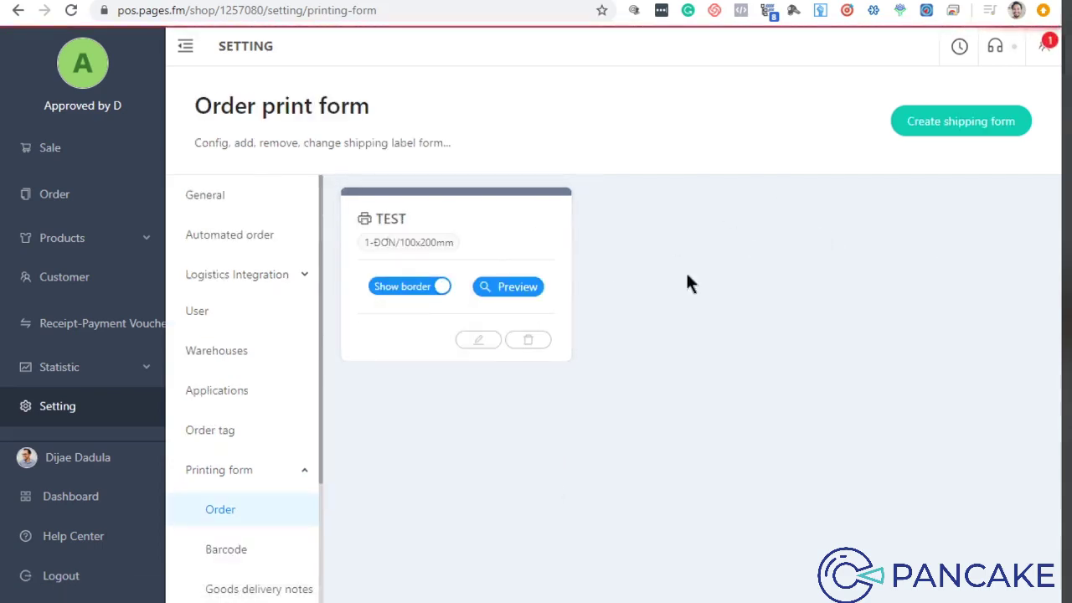
scroll(251, 457, down, 3)
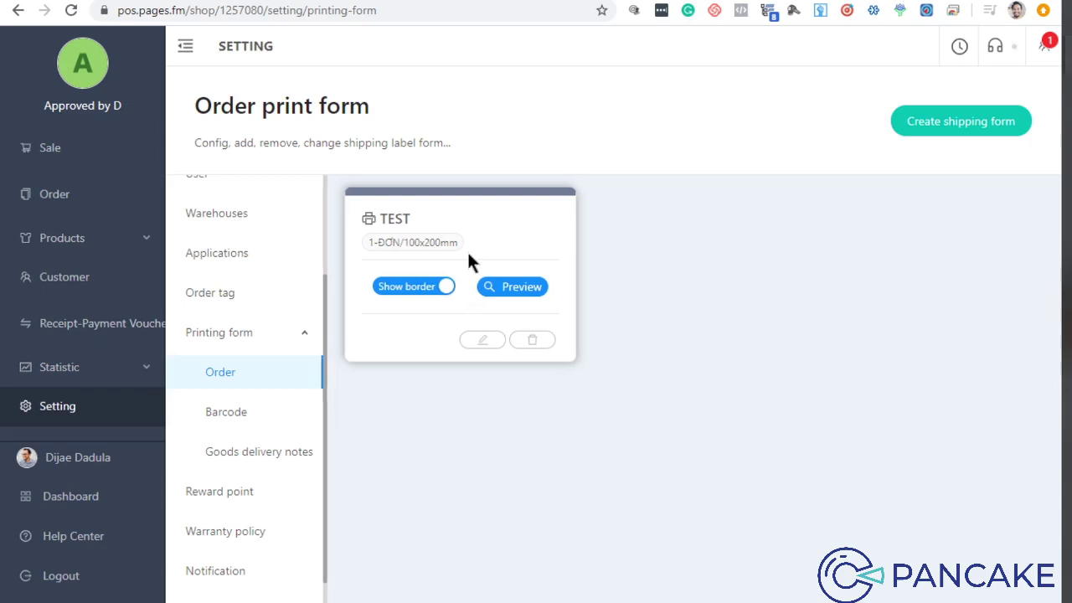
Preview the TEST order print form, examine its shop, phone and warehouse details, and close the preview
scroll(594, 306, down, 1)
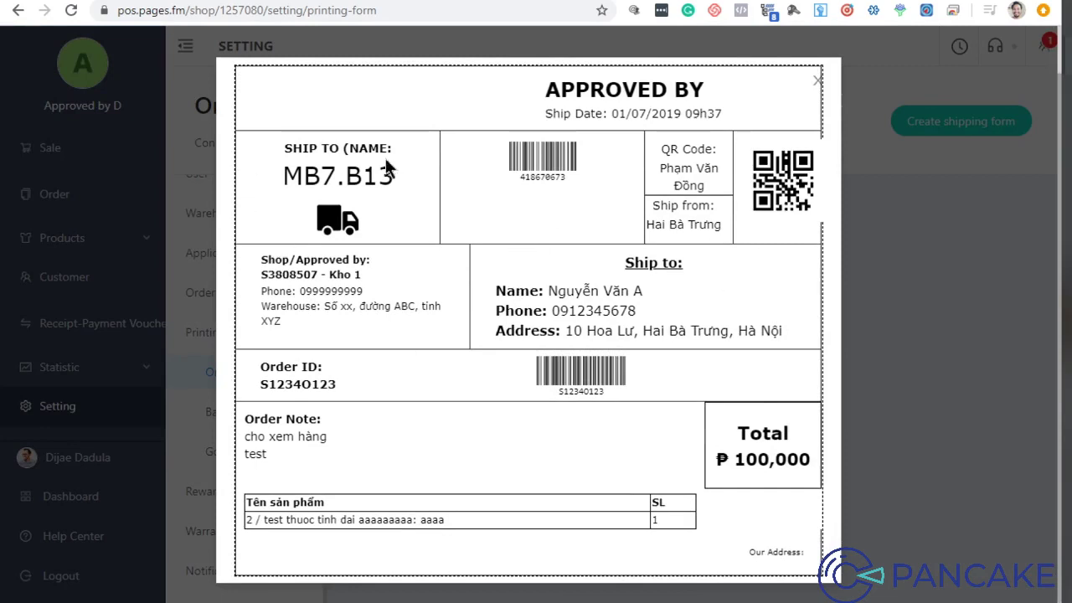
drag(261, 258, 381, 268)
click(283, 289)
drag(283, 288, 431, 309)
click(431, 309)
click(817, 80)
Open the Warranty policy settings and view the form for creating a warranty without saving one
scroll(238, 427, down, 1)
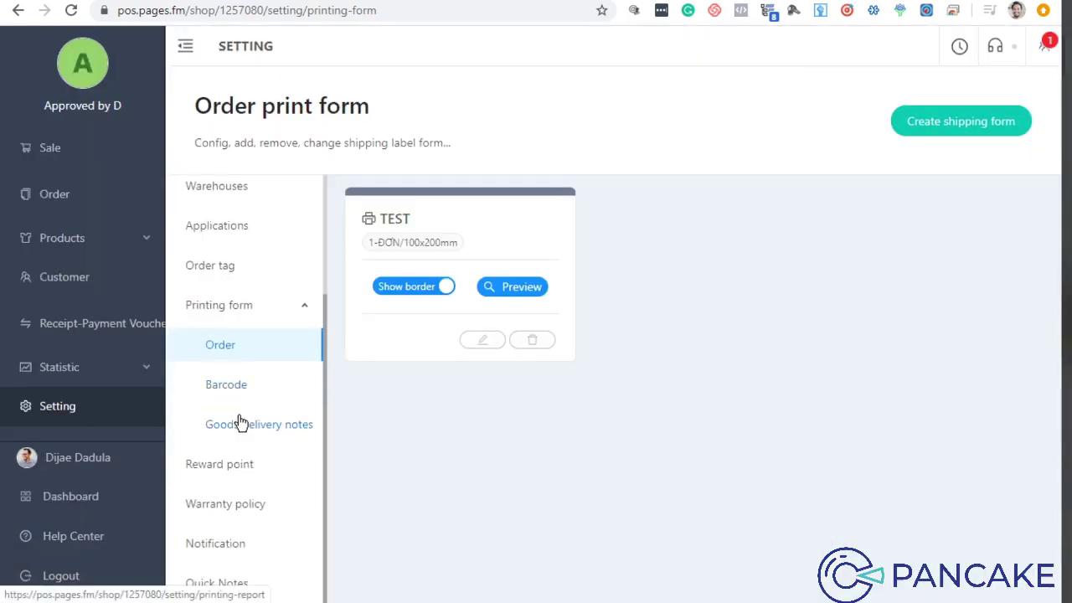
click(247, 504)
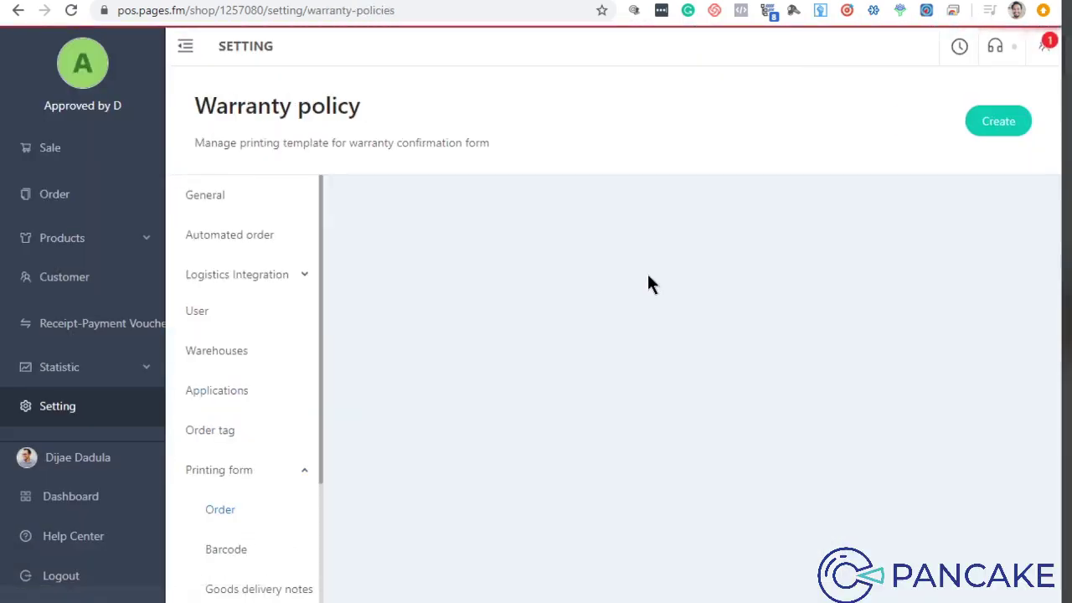
click(999, 121)
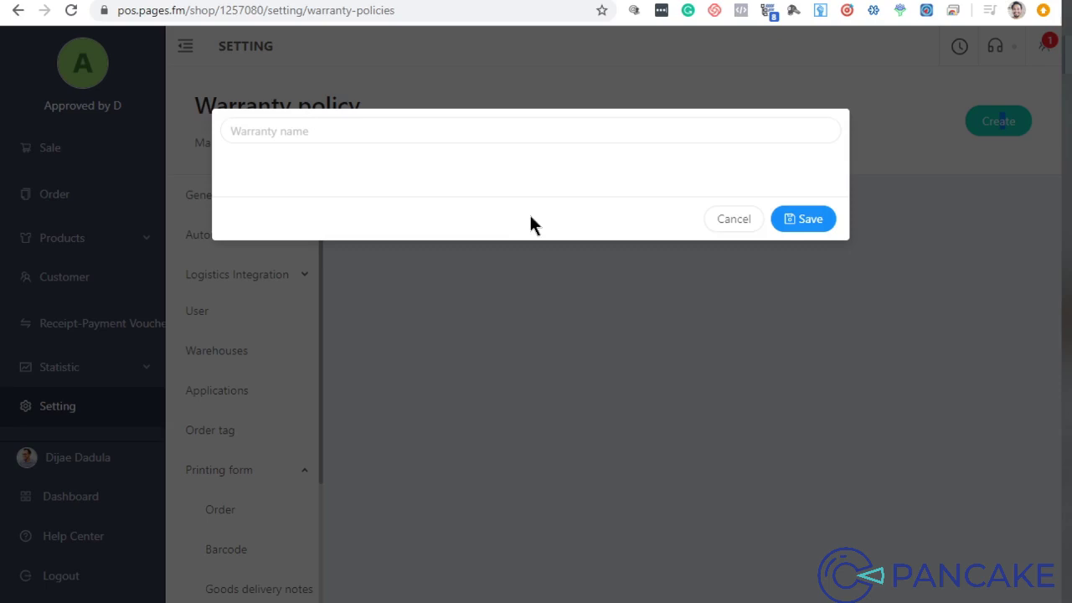
click(433, 130)
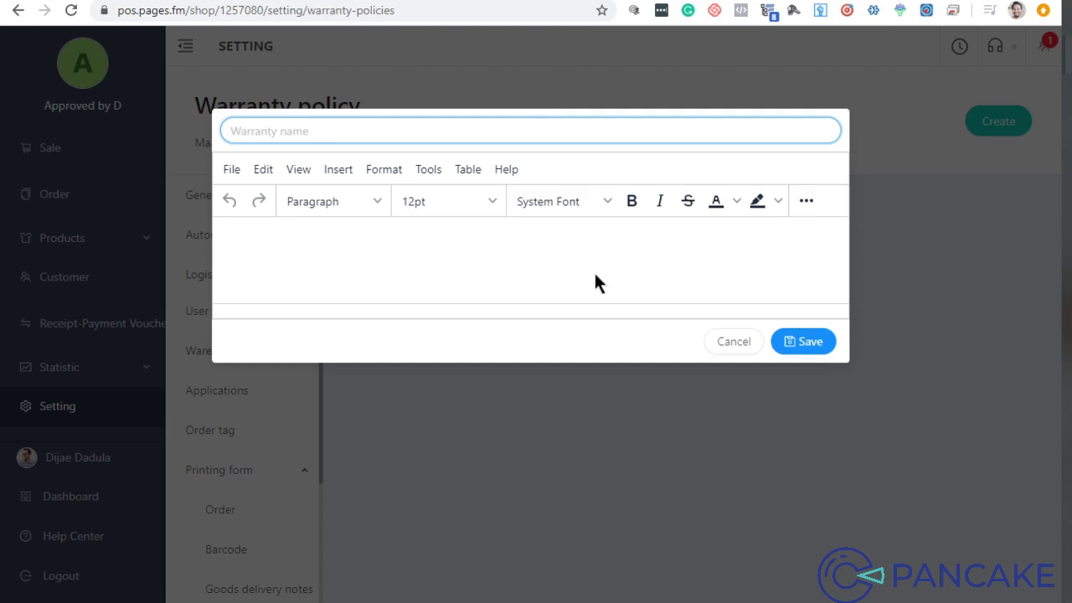
click(733, 341)
Open the Notification settings and review the Messenger receipt, level-up, shipping and order status message templates
scroll(265, 425, down, 3)
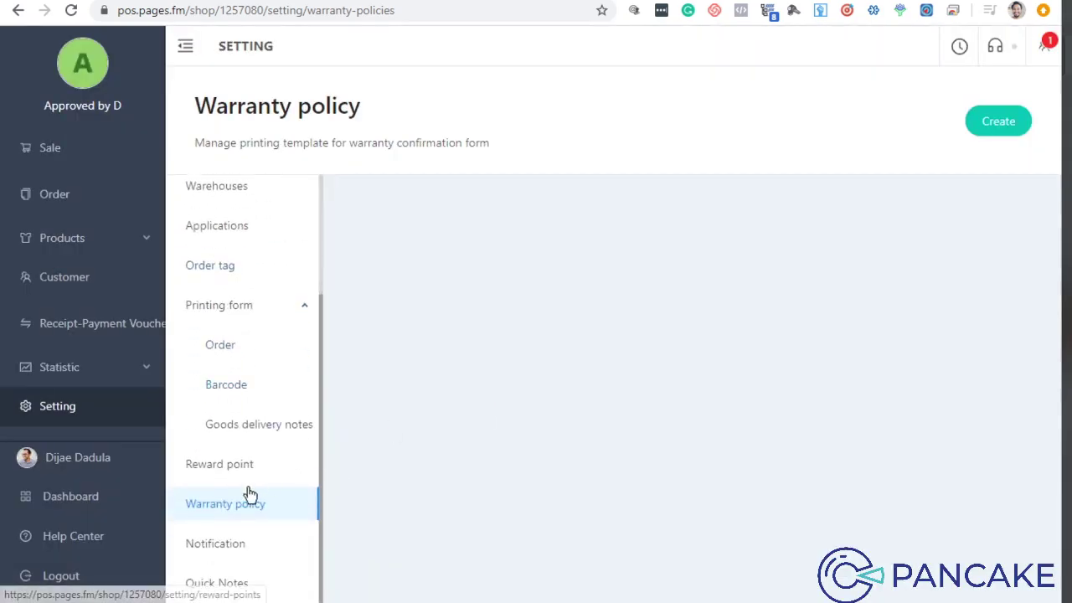
click(221, 546)
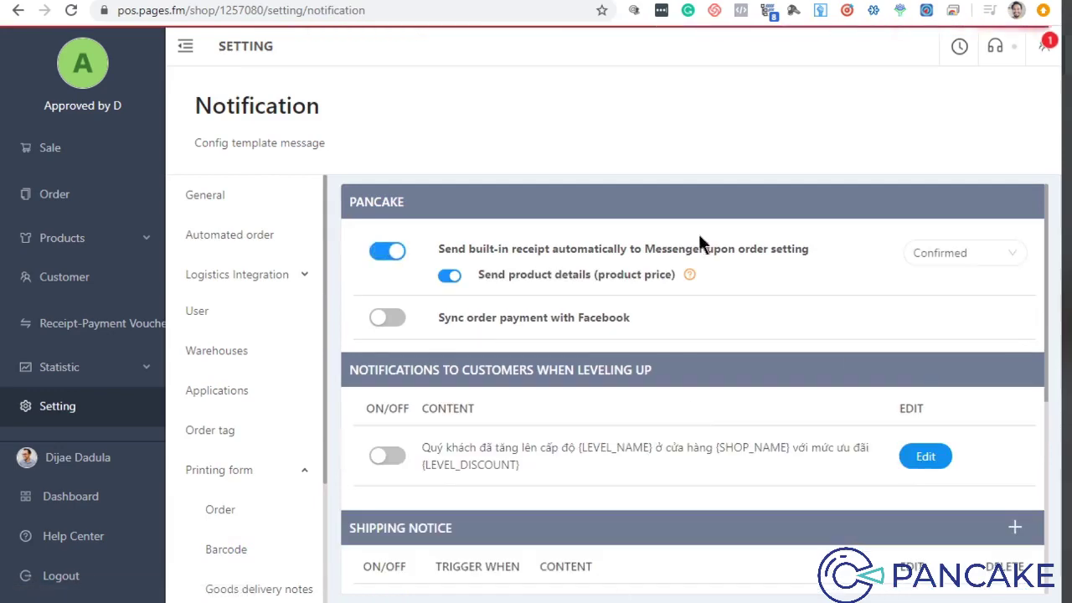
scroll(699, 243, down, 3)
scroll(675, 414, up, 3)
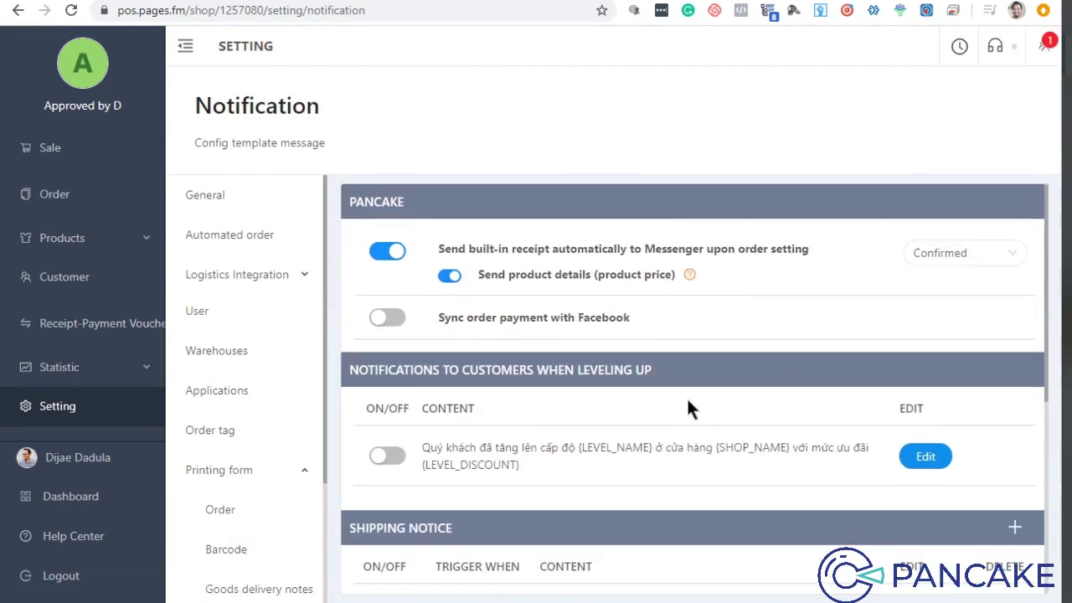
scroll(712, 393, down, 4)
scroll(744, 356, up, 4)
scroll(695, 411, down, 2)
scroll(702, 428, down, 3)
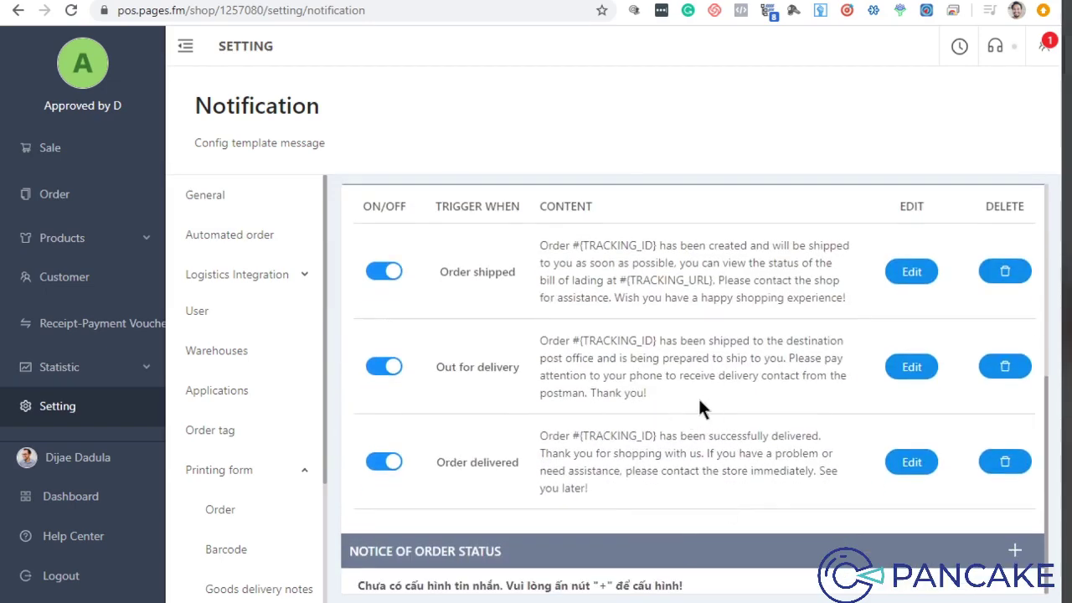
Look at the Quick Notes settings and the Automated order configuration options
scroll(251, 498, down, 2)
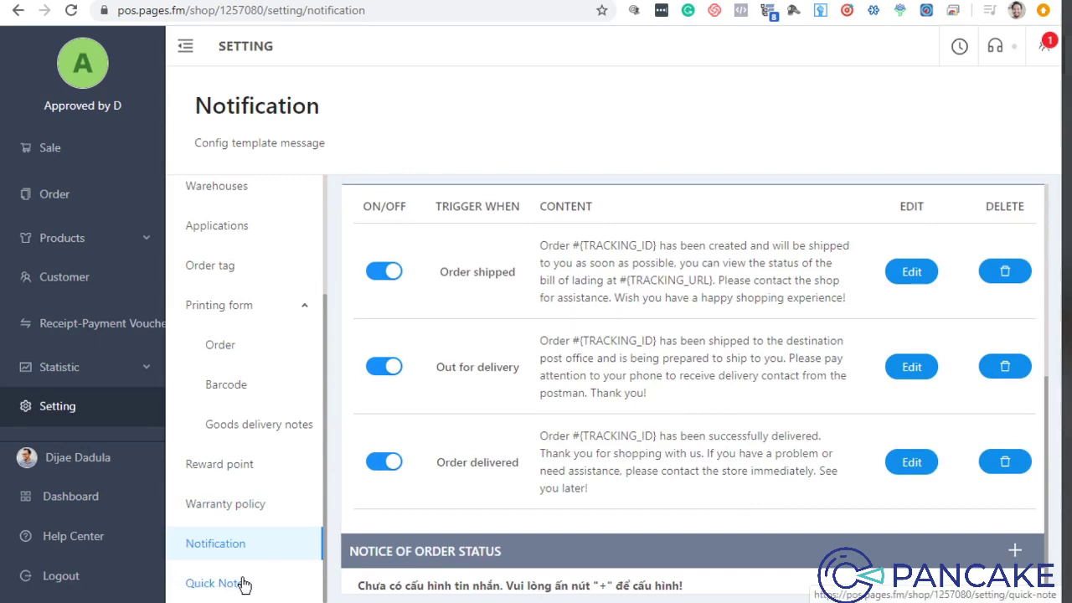
click(242, 584)
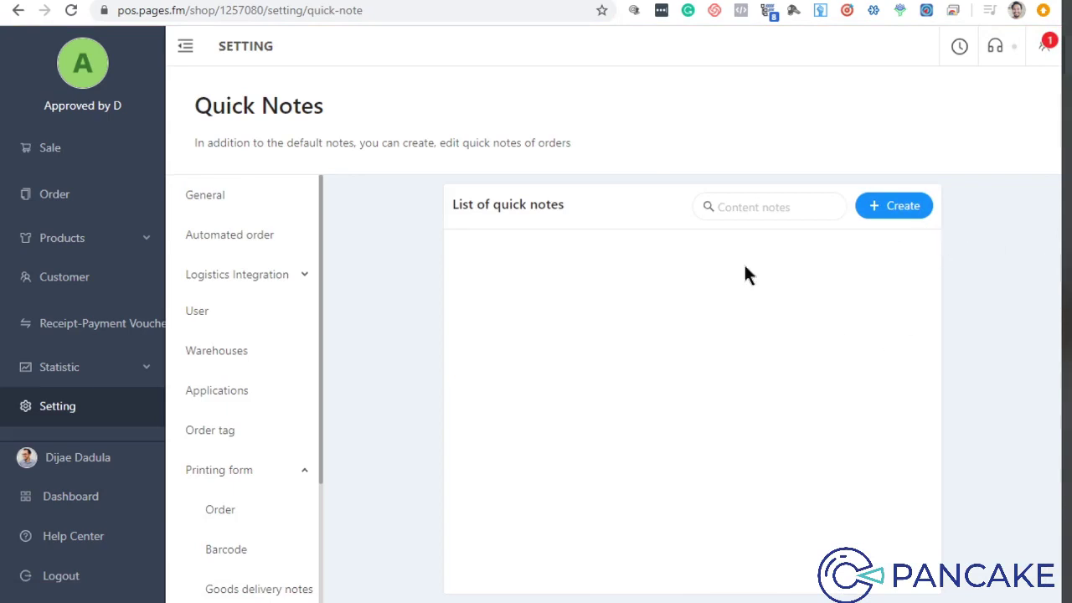
click(191, 239)
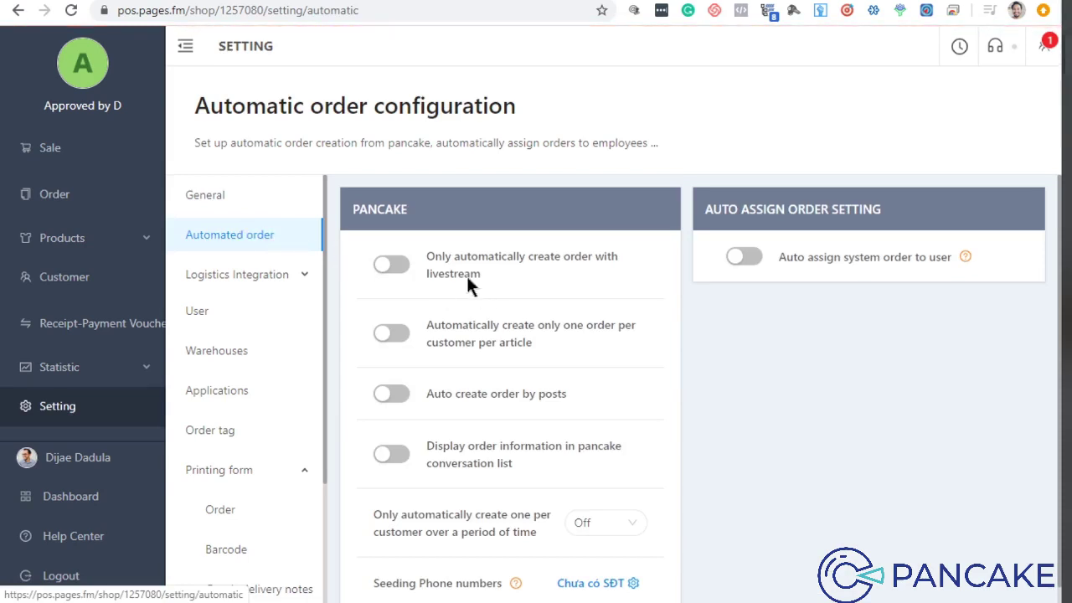
scroll(745, 409, down, 1)
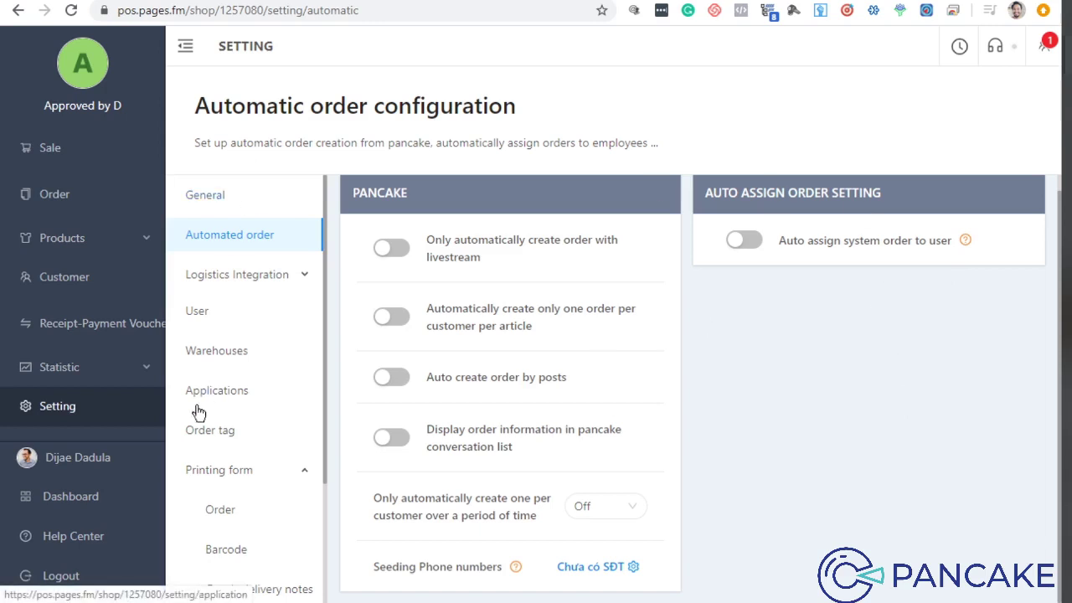
Review the profile, language and time zone choices in the account settings and return to the Automated order settings
click(75, 459)
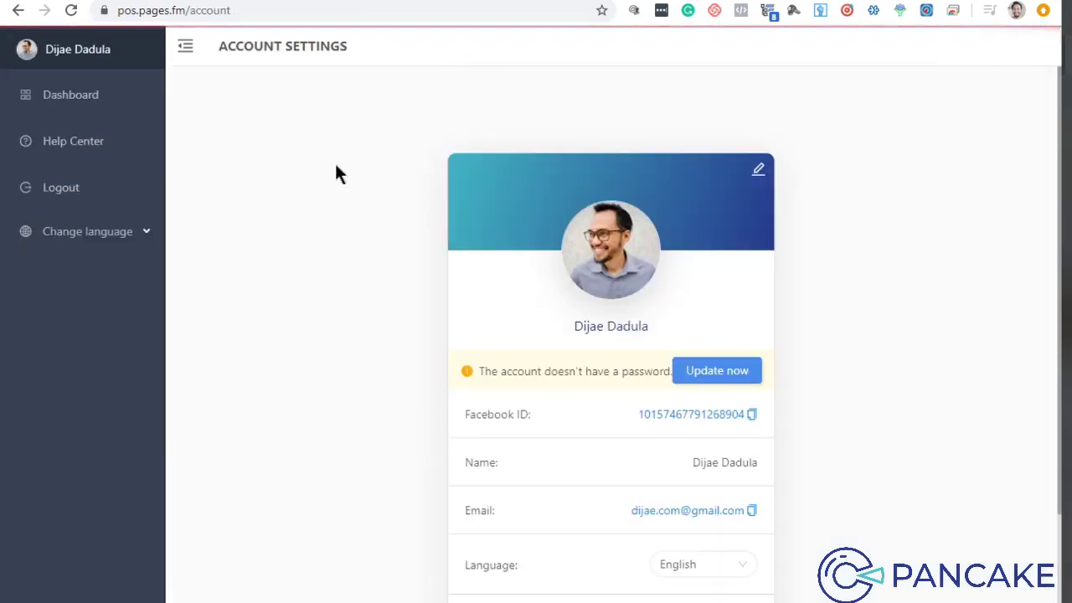
scroll(628, 275, down, 2)
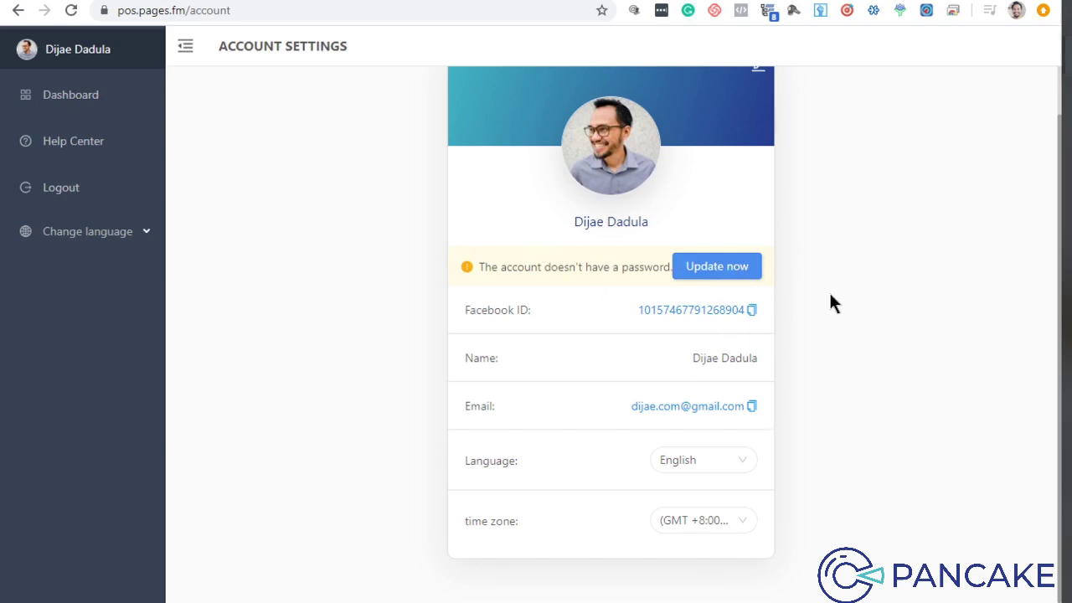
click(744, 521)
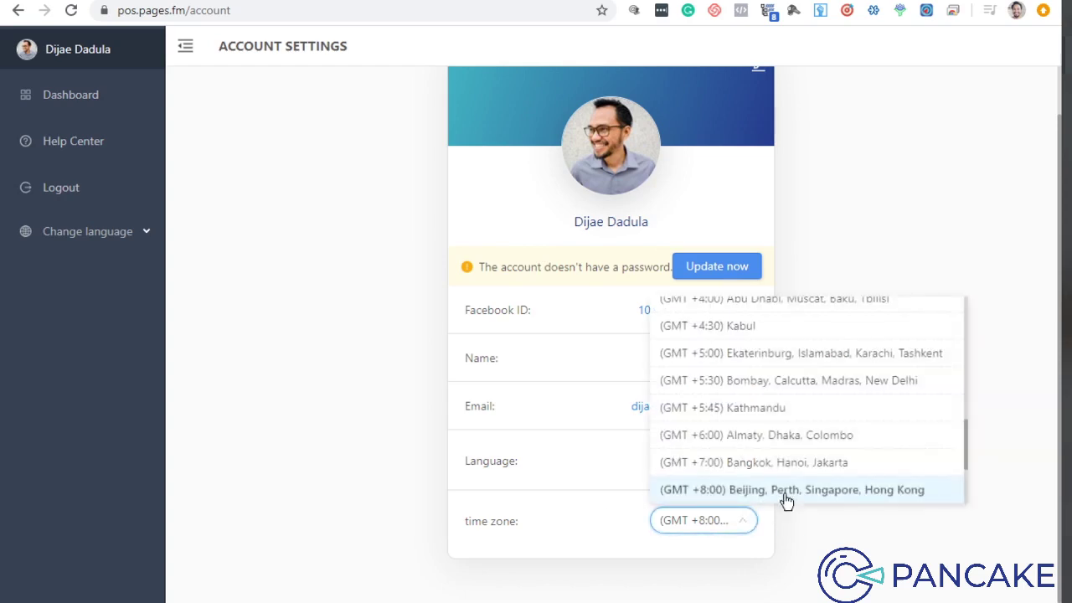
click(431, 465)
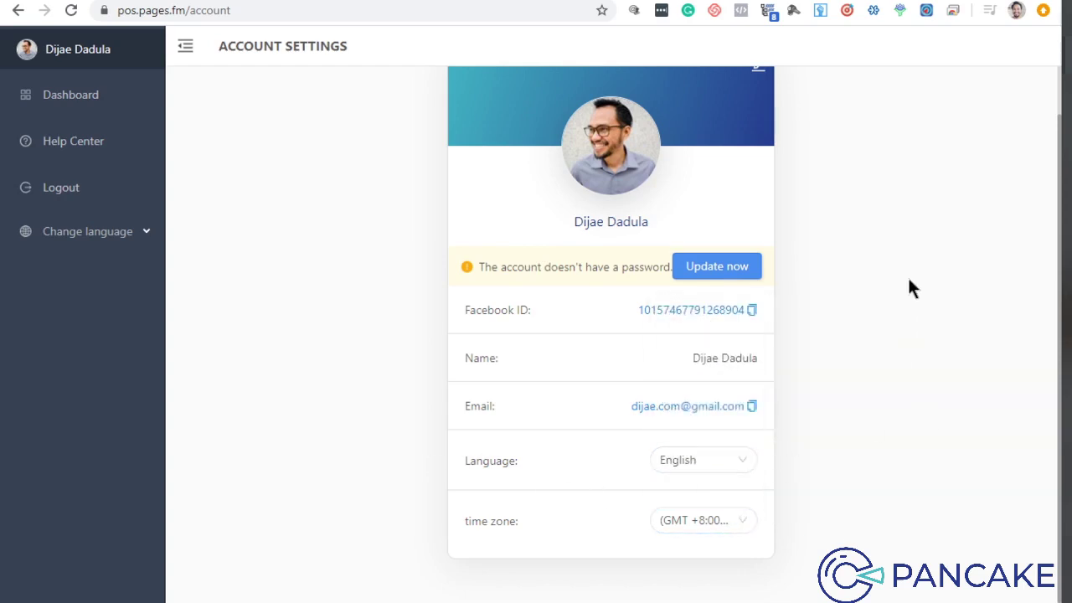
scroll(907, 275, up, 2)
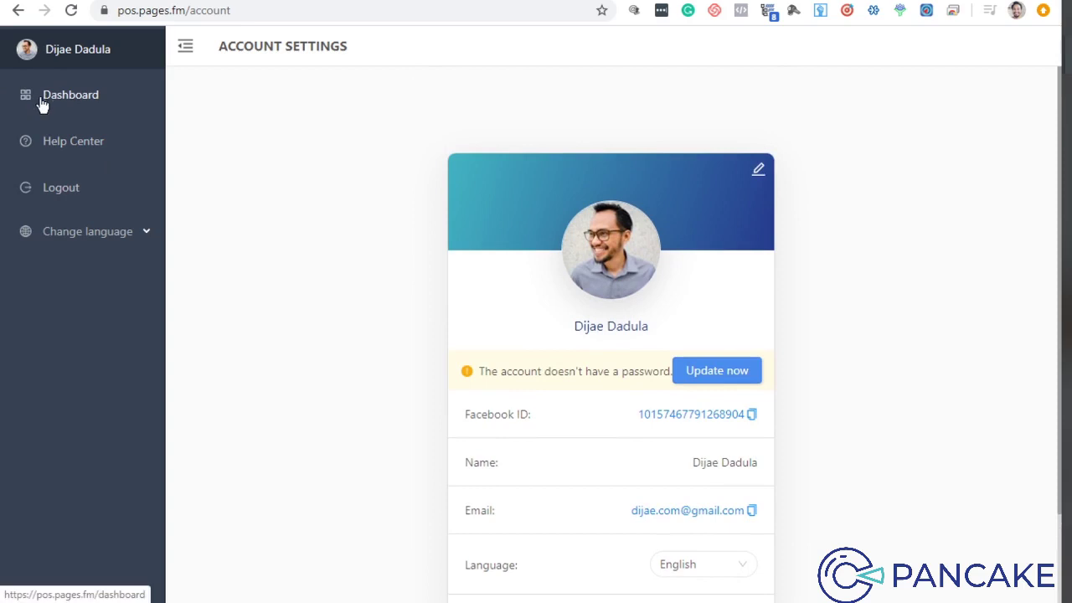
click(17, 10)
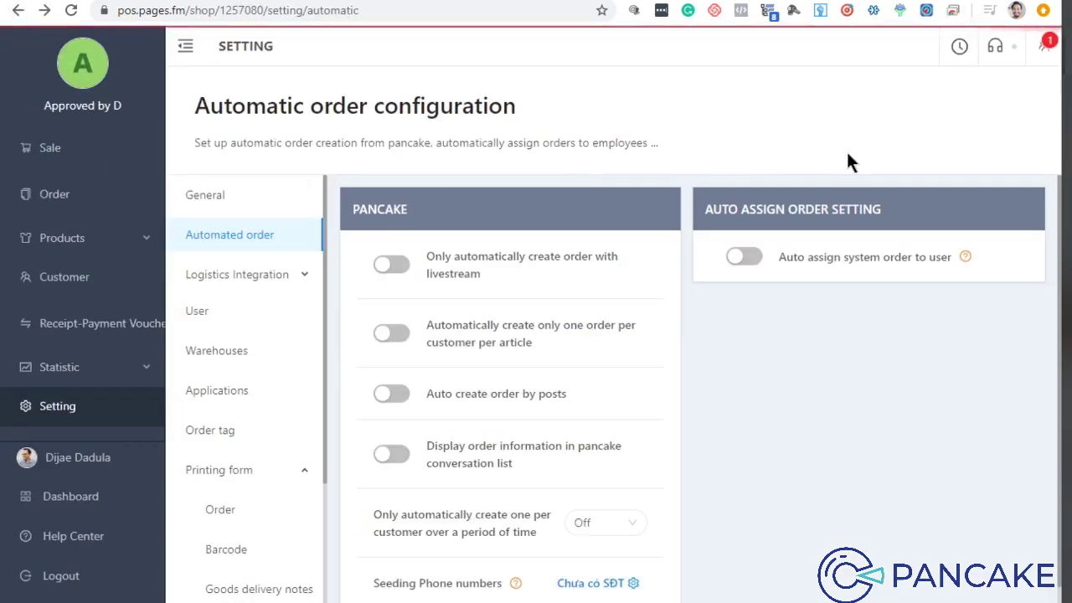
Open the shop's Activities log, inspect the change details of the Order 22 update, and close the log
click(960, 47)
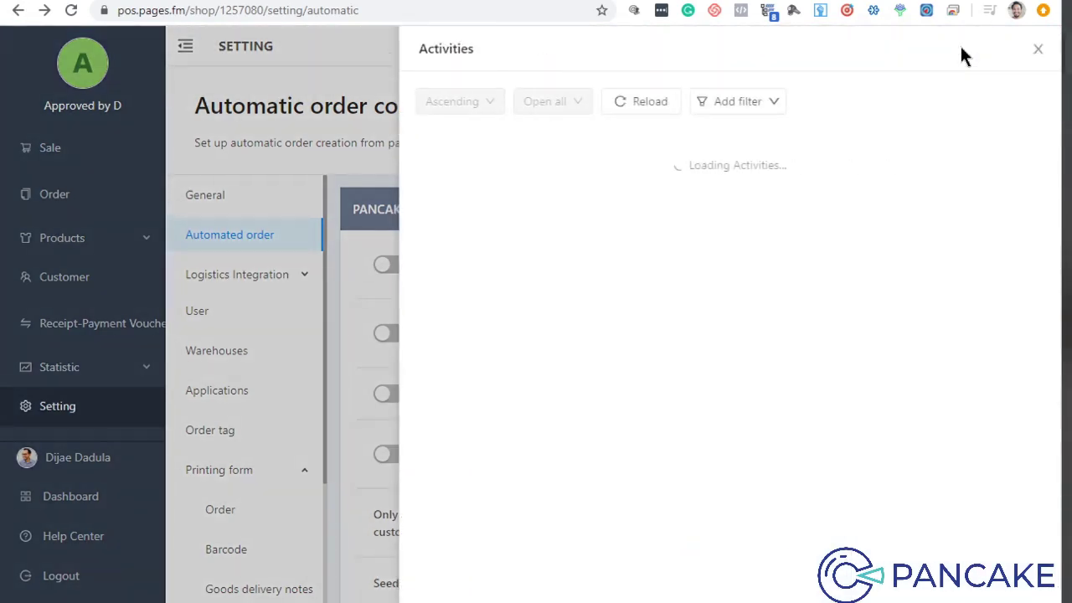
scroll(603, 335, down, 5)
scroll(627, 452, up, 5)
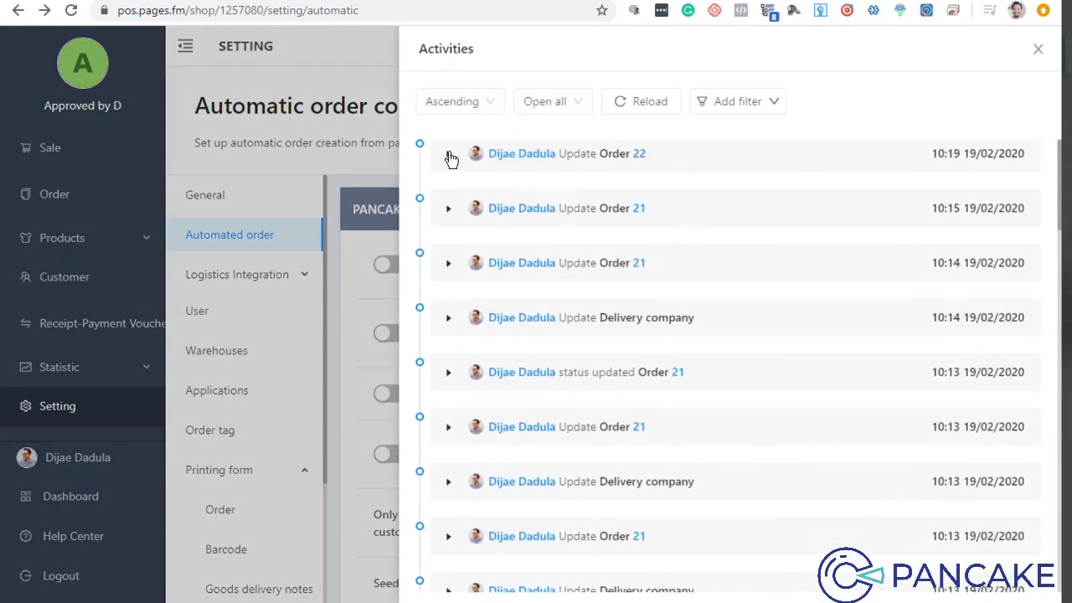
scroll(790, 502, down, 5)
scroll(877, 376, up, 5)
click(515, 155)
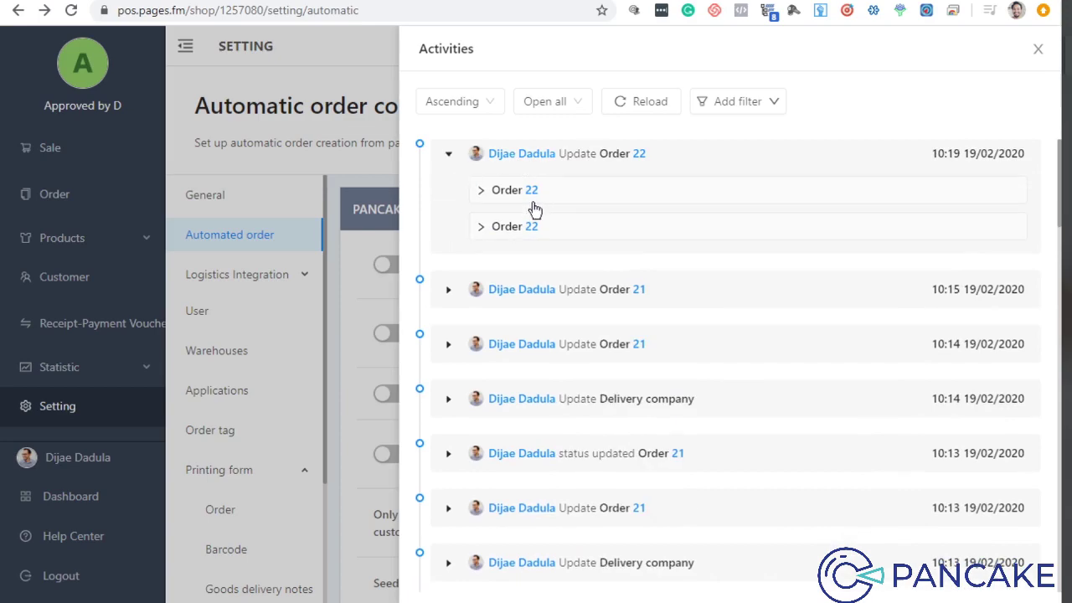
click(481, 192)
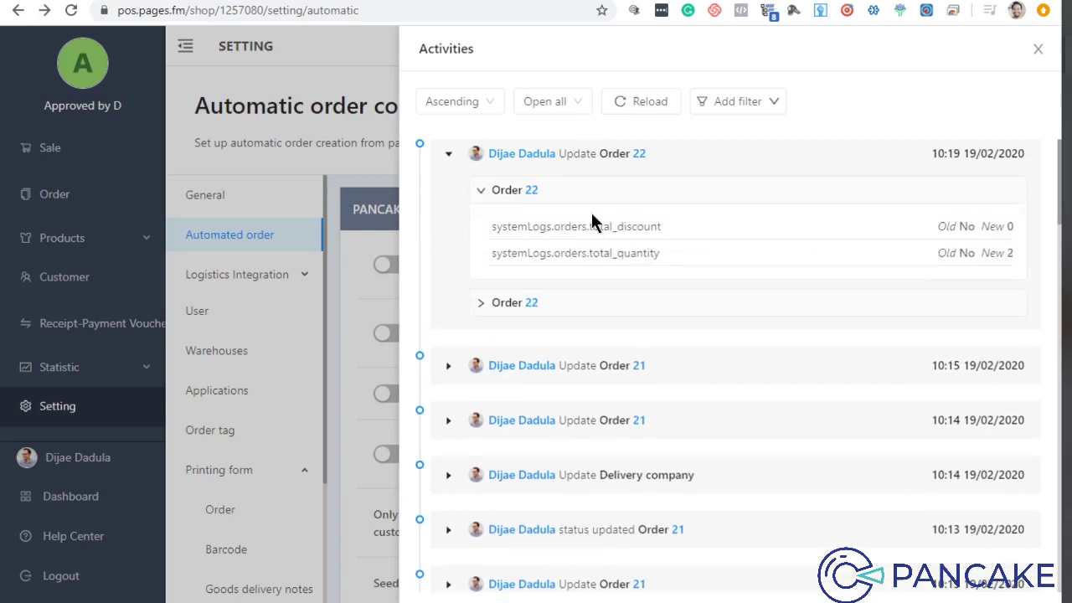
click(450, 160)
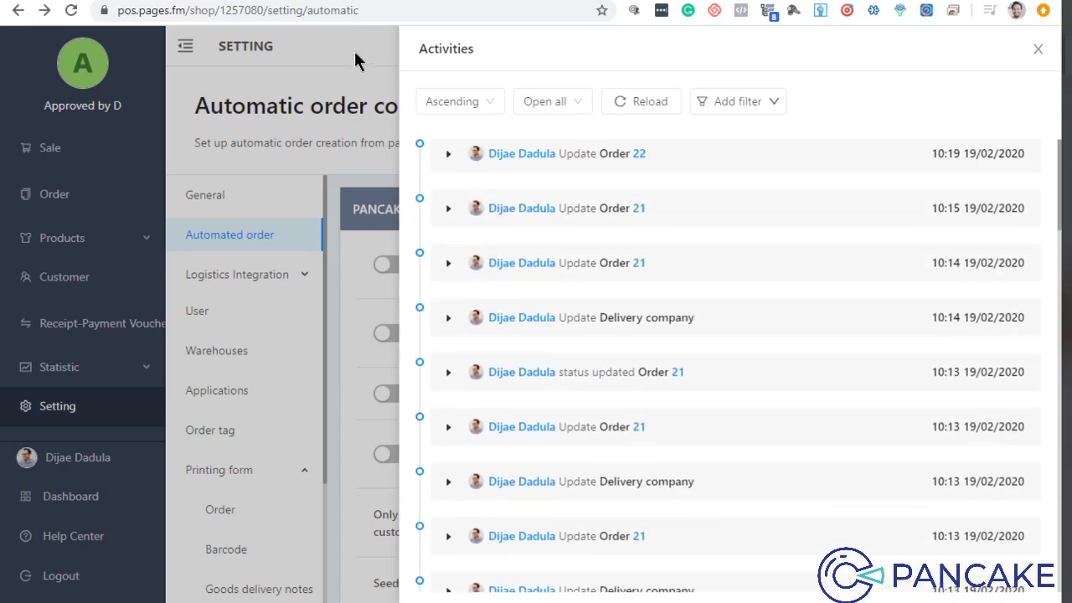
click(354, 54)
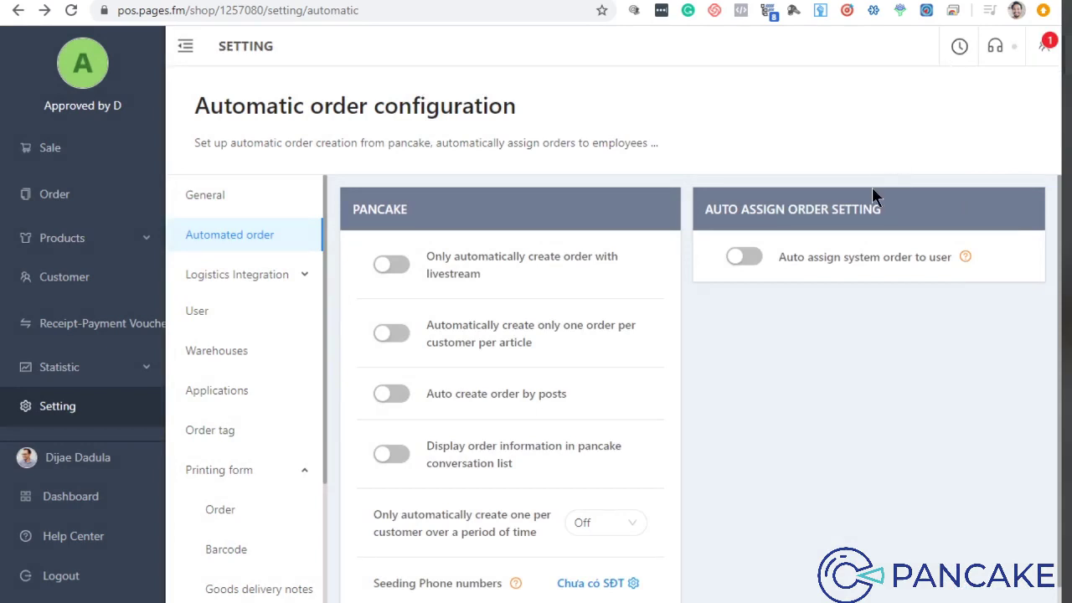